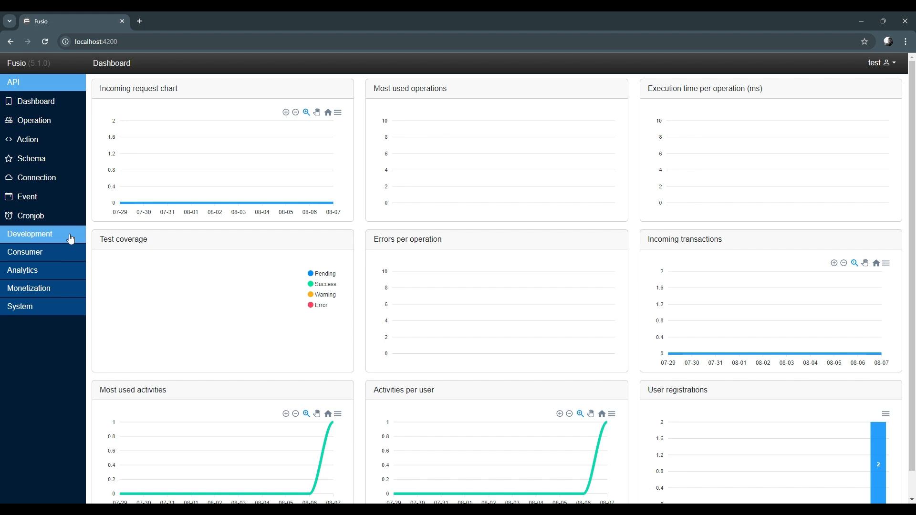
Open the Generator and set the base path to /, the scope to todo, and enable Public
click(69, 239)
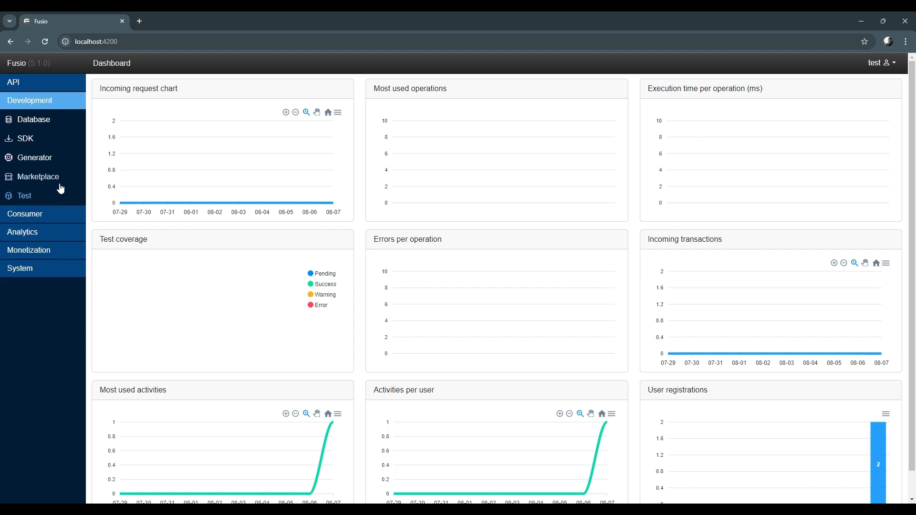
click(59, 168)
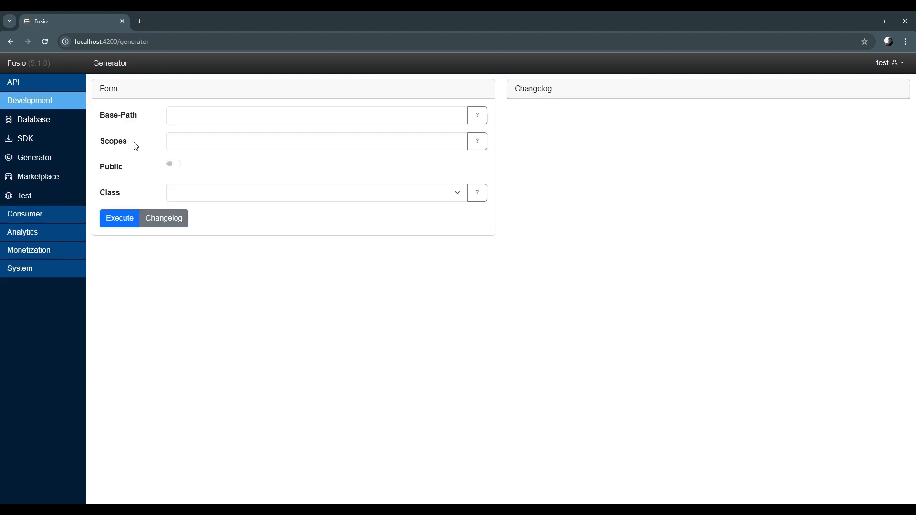
click(181, 120)
text(/)
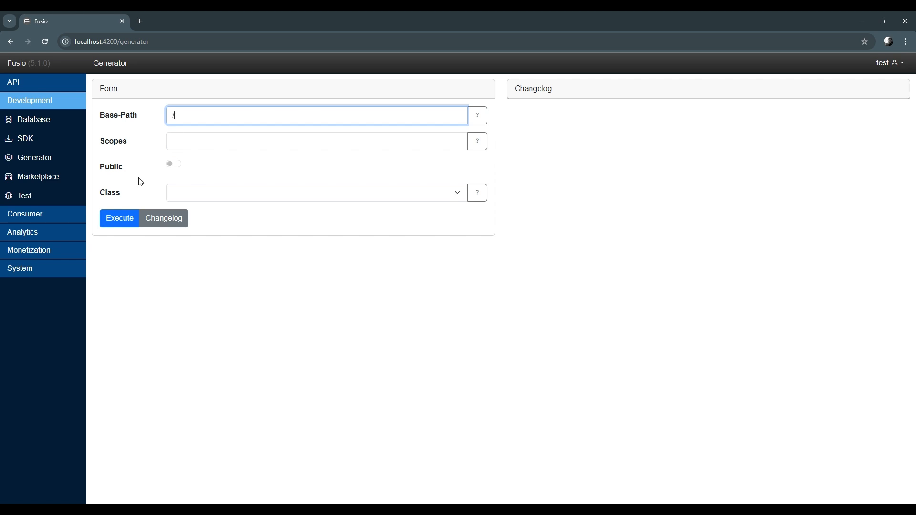
key(Tab)
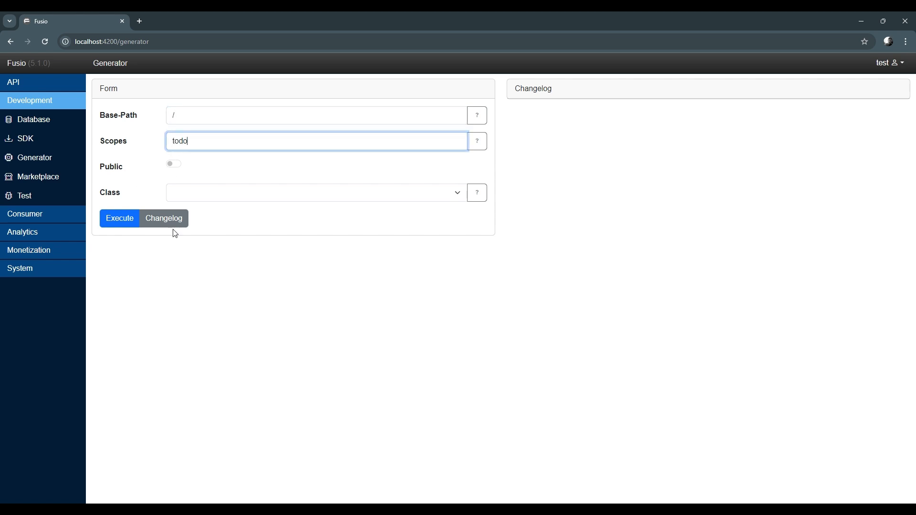
click(174, 164)
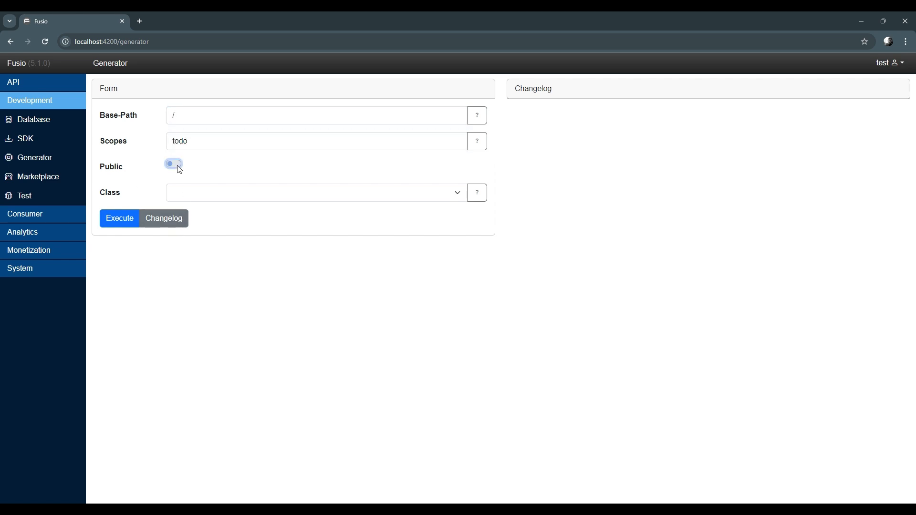
Choose the SQL-Entity class and the System connection for the generator
click(202, 196)
click(213, 262)
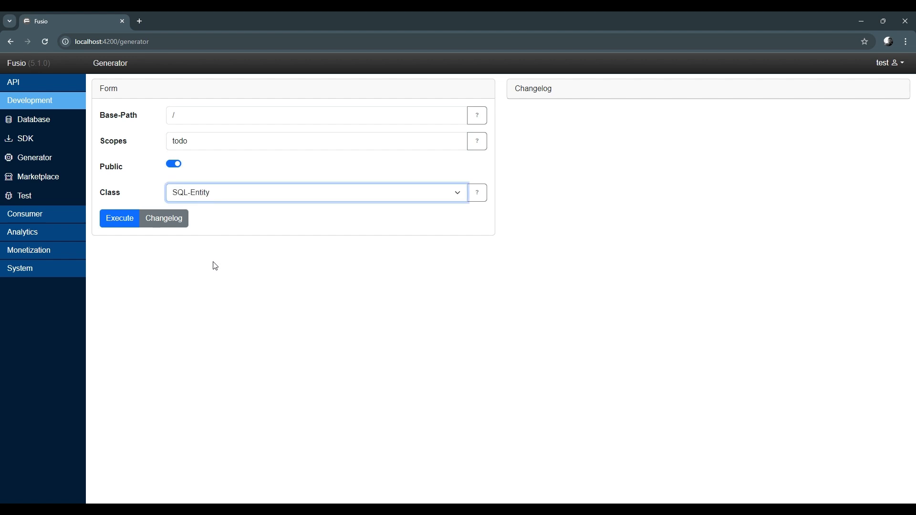
click(197, 223)
click(199, 231)
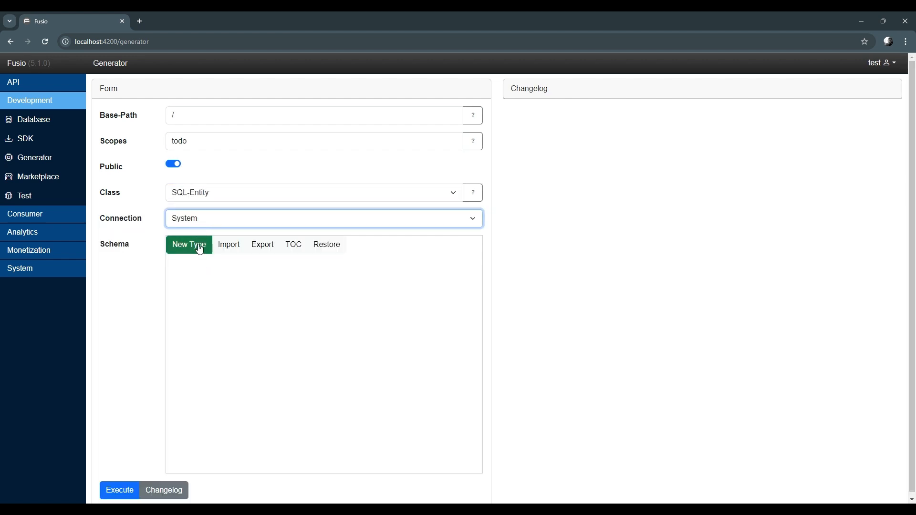
Add a new object type named Todo to the schema
click(191, 245)
click(366, 148)
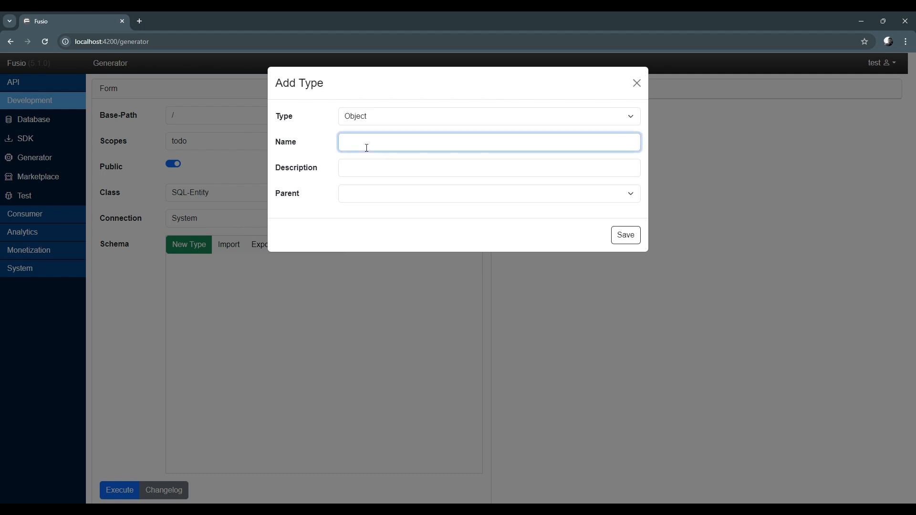
text(Todo)
click(625, 236)
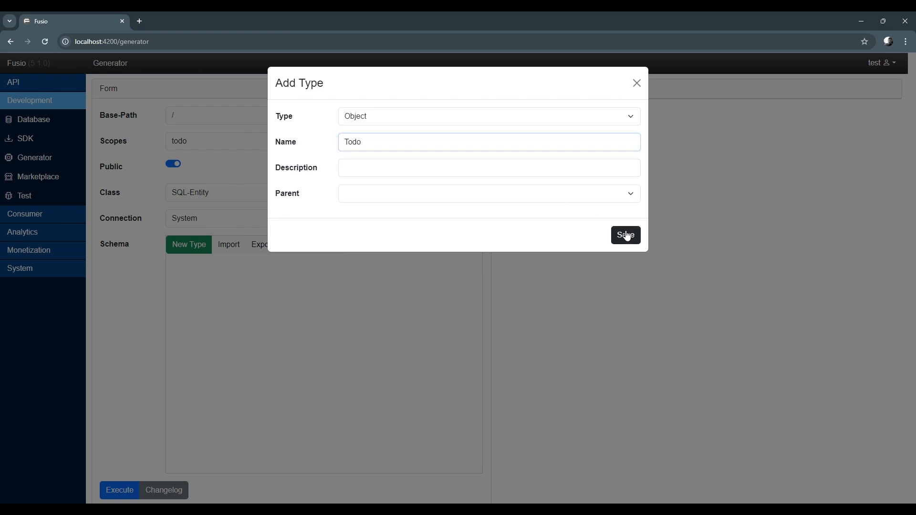
Add a string property named description to the Todo type
click(203, 326)
click(370, 120)
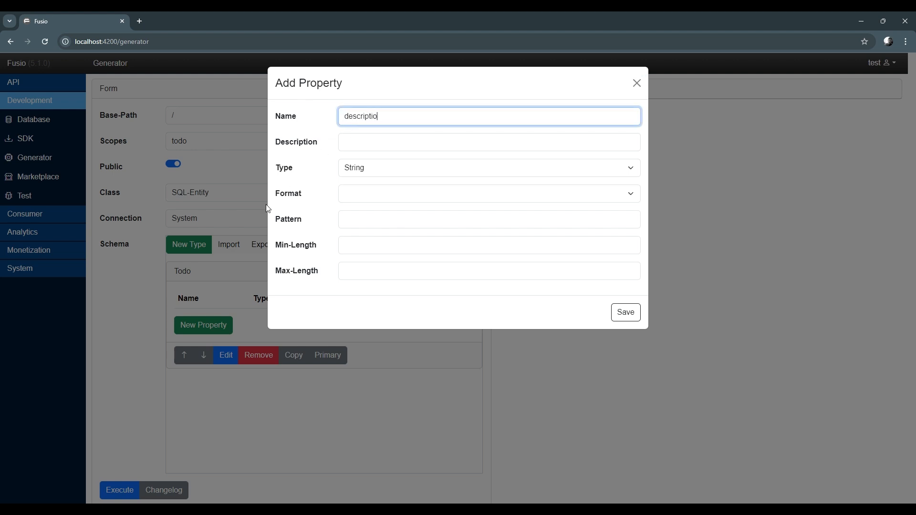
click(626, 313)
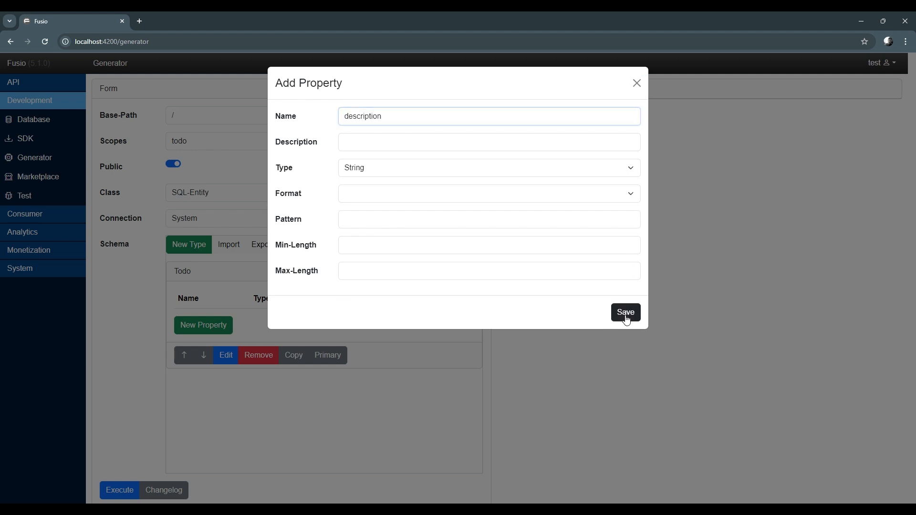
Add a Boolean property named done to the Todo type
click(204, 352)
click(375, 117)
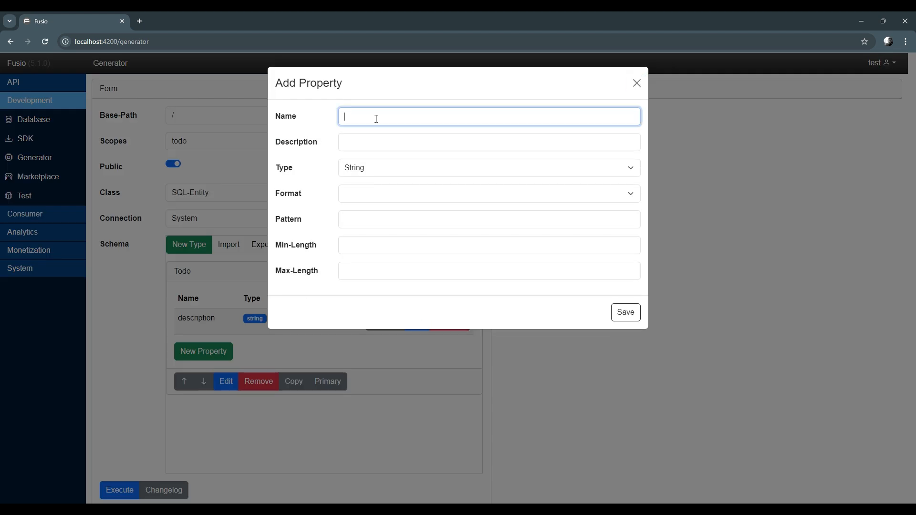
click(386, 175)
click(385, 219)
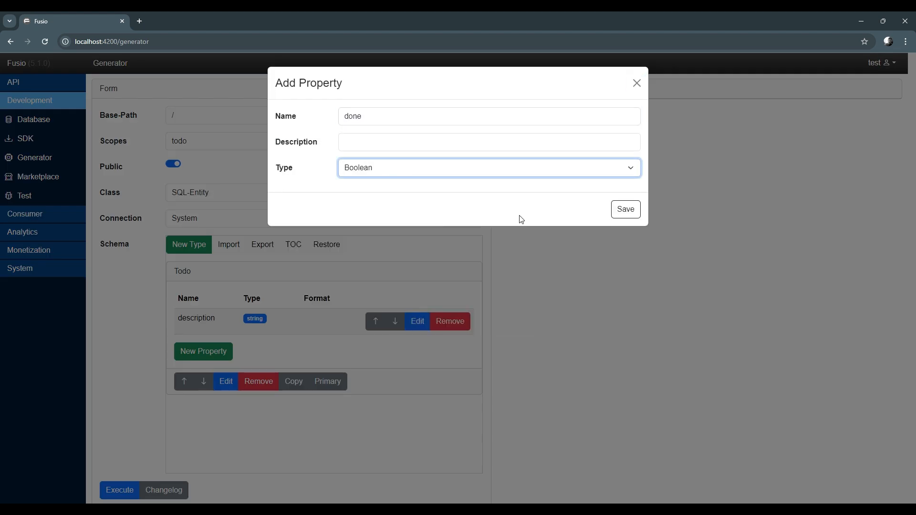
click(624, 212)
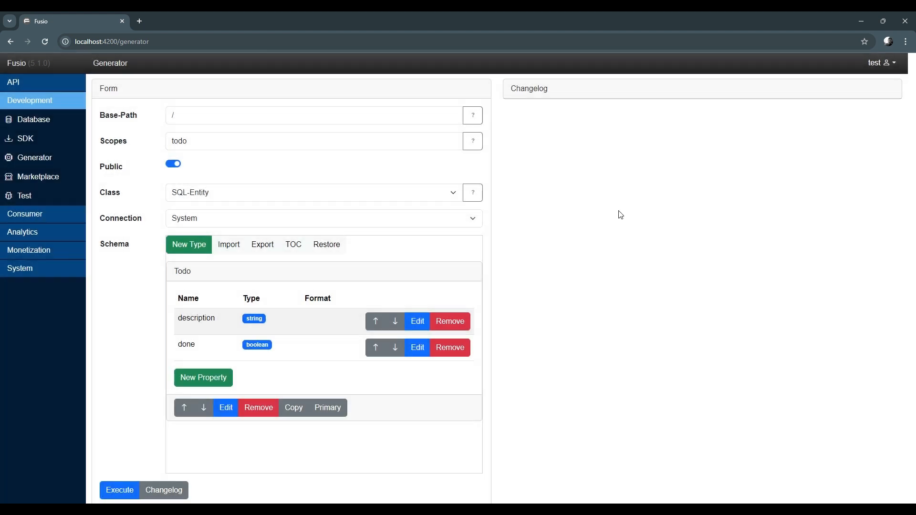
Preview the changelog and execute the generator
click(176, 492)
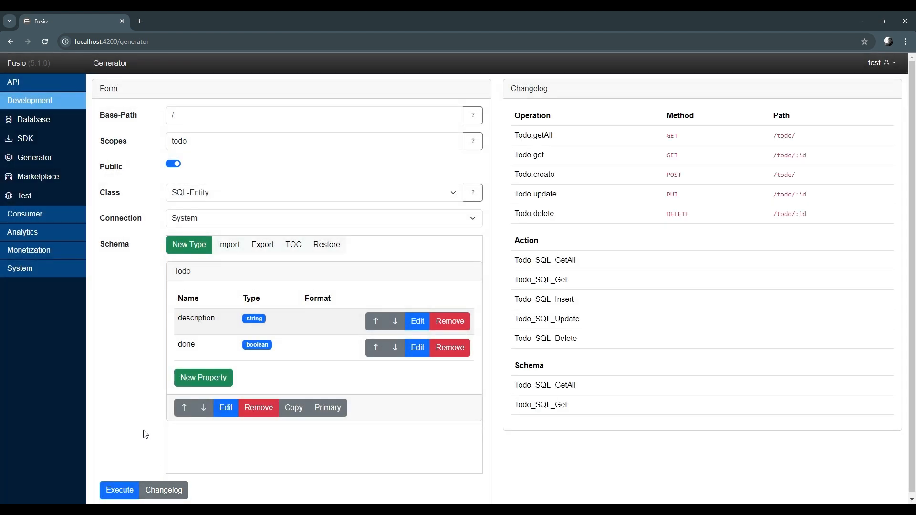
click(120, 492)
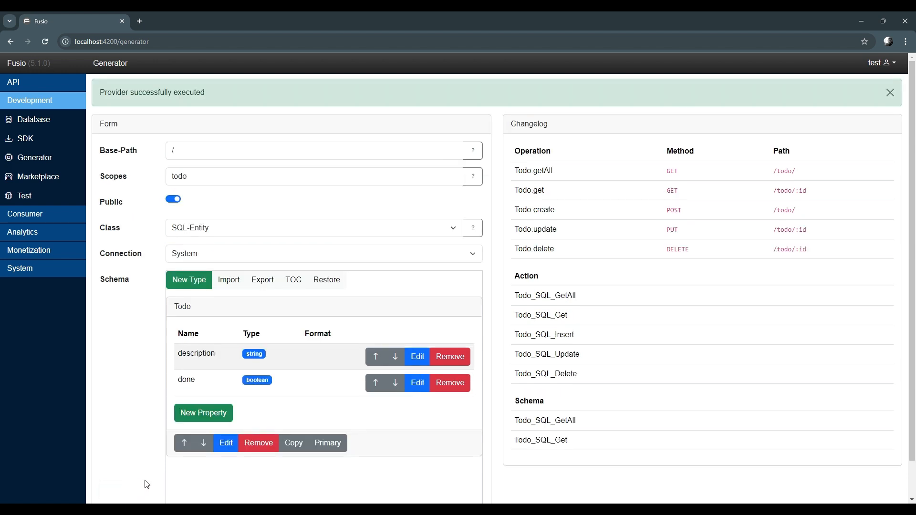
Open the app_todo table data in the System database and add a row with description Setup Fusio and done True
click(44, 126)
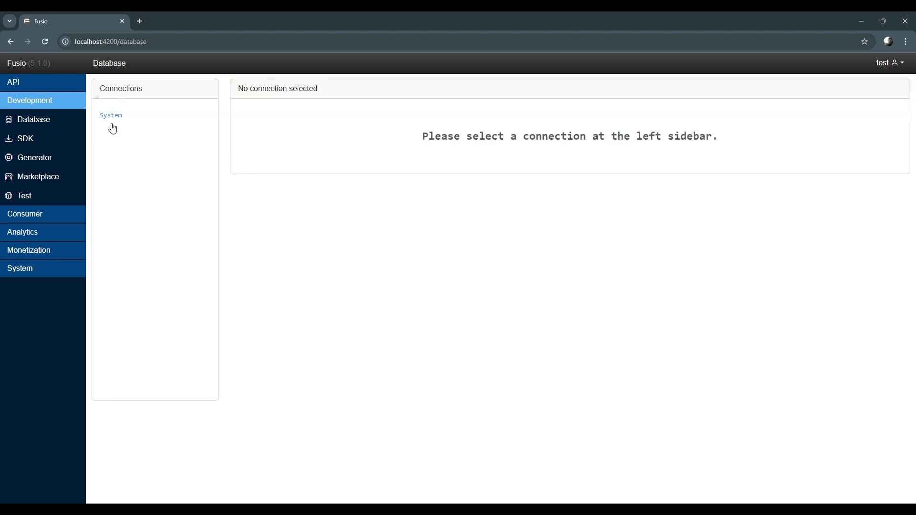
click(117, 125)
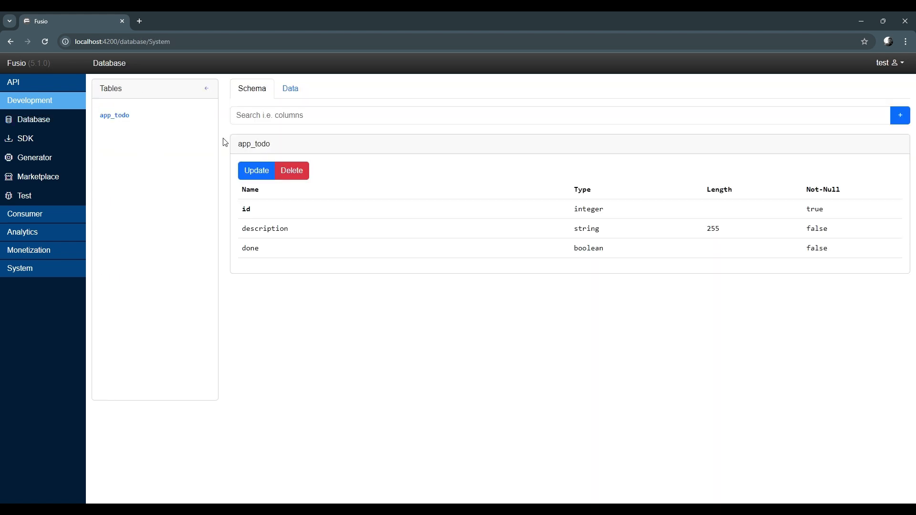
click(298, 94)
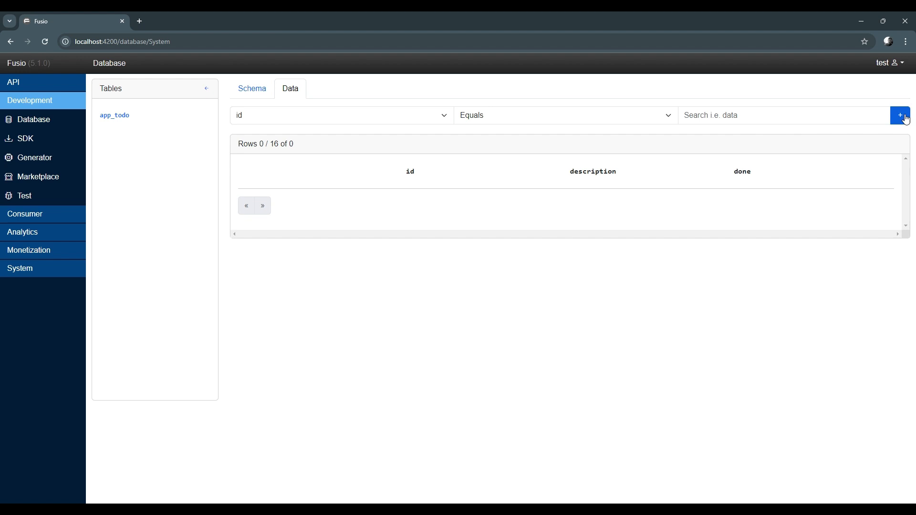
click(897, 117)
click(405, 142)
text(S)
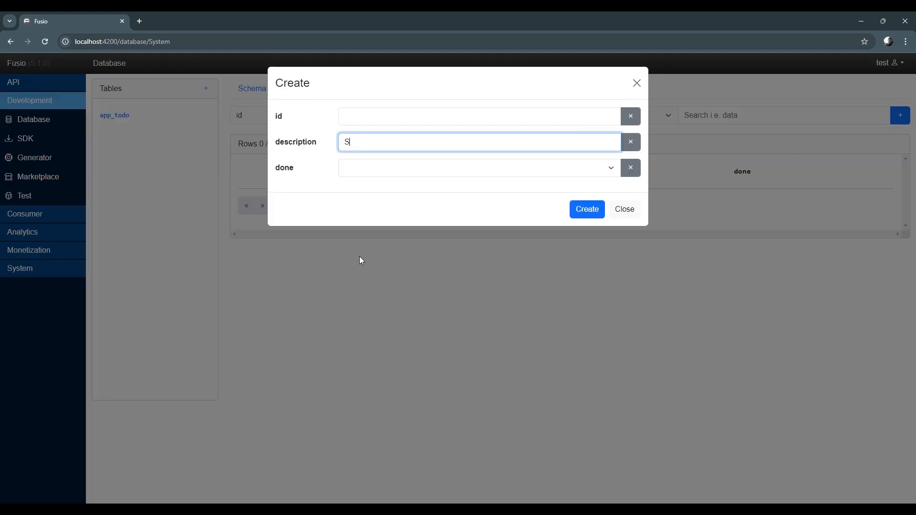
text(etup Fusio)
key(Tab)
key(Tab)
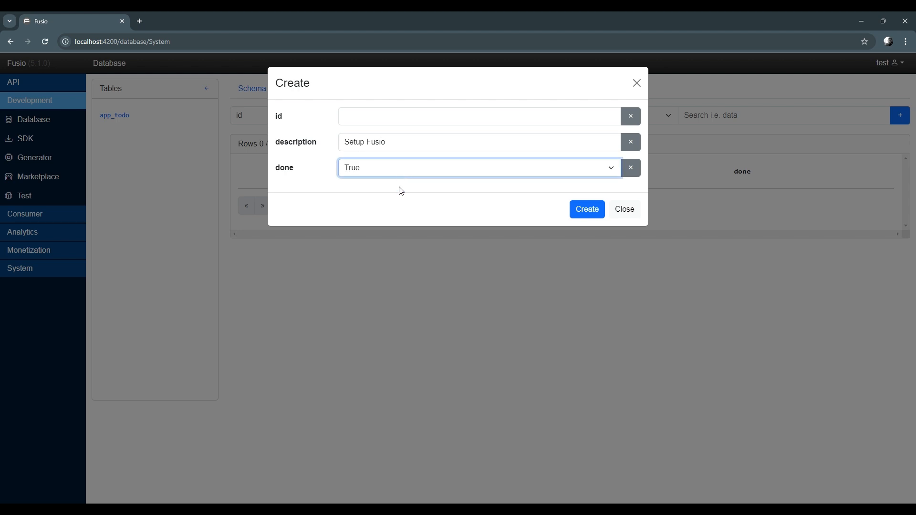
click(583, 209)
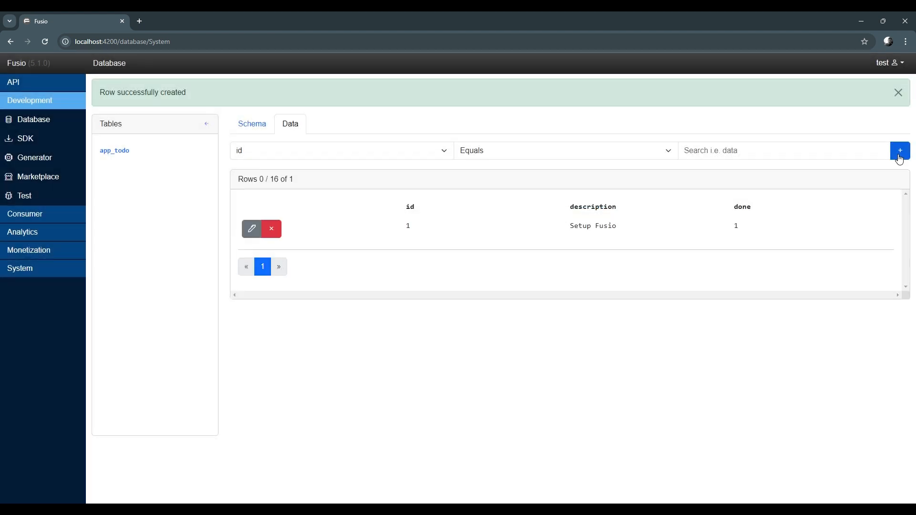
Add another app_todo row with description Build great API and done False
click(900, 150)
click(384, 142)
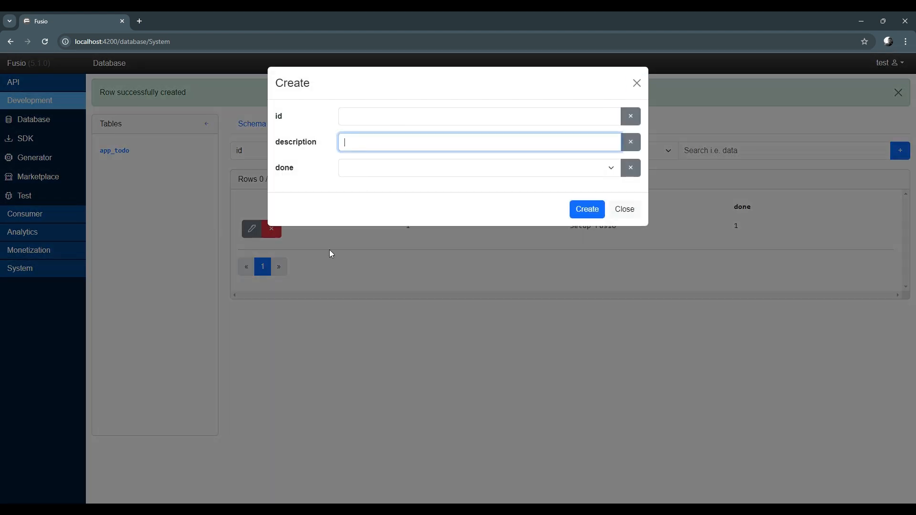
text(Build great API)
click(378, 172)
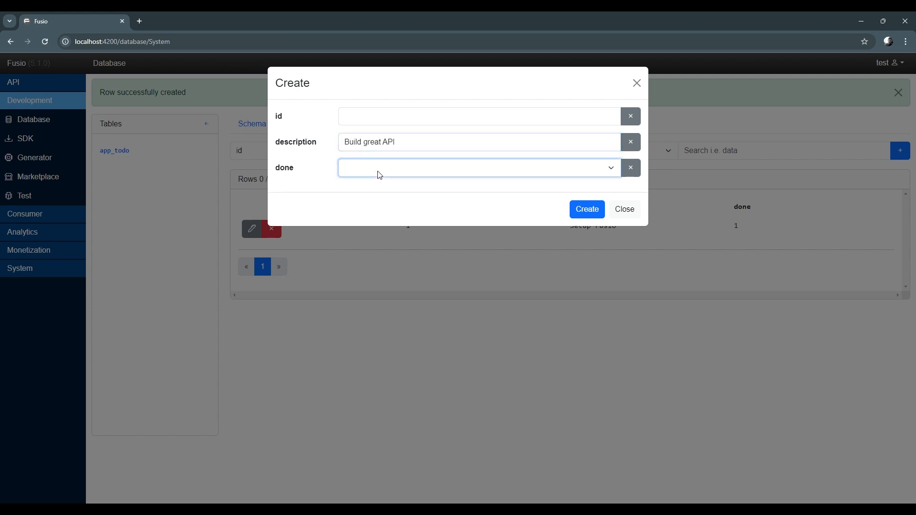
click(382, 194)
click(586, 211)
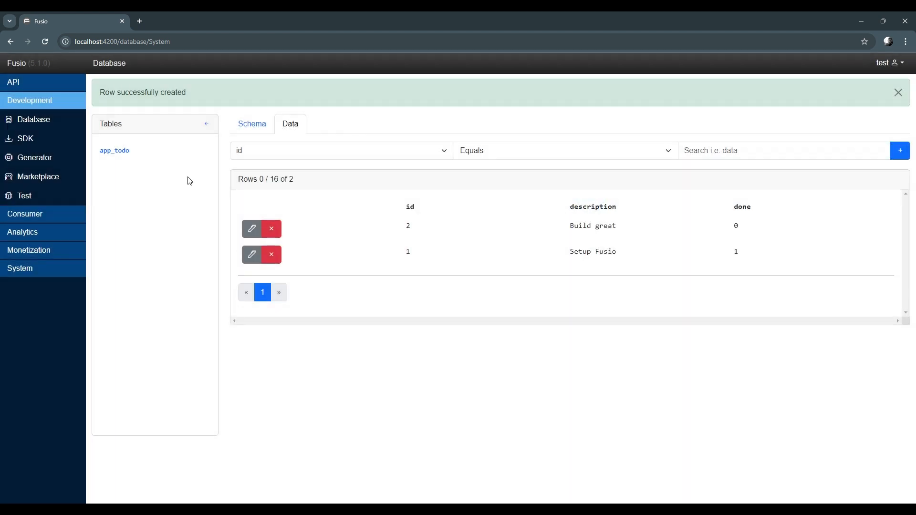
Open the todo.getAll operation's endpoint in a new tab, inspect its JSON response, and close the tab
click(51, 86)
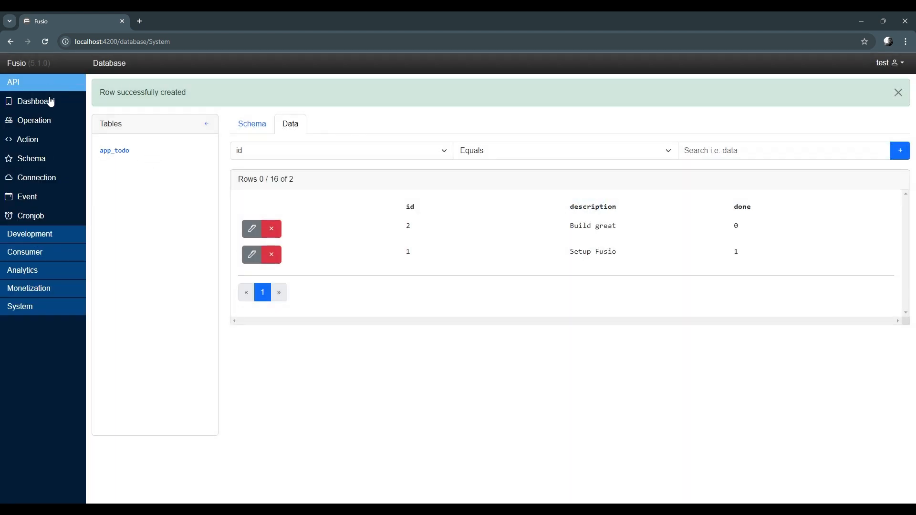
click(48, 123)
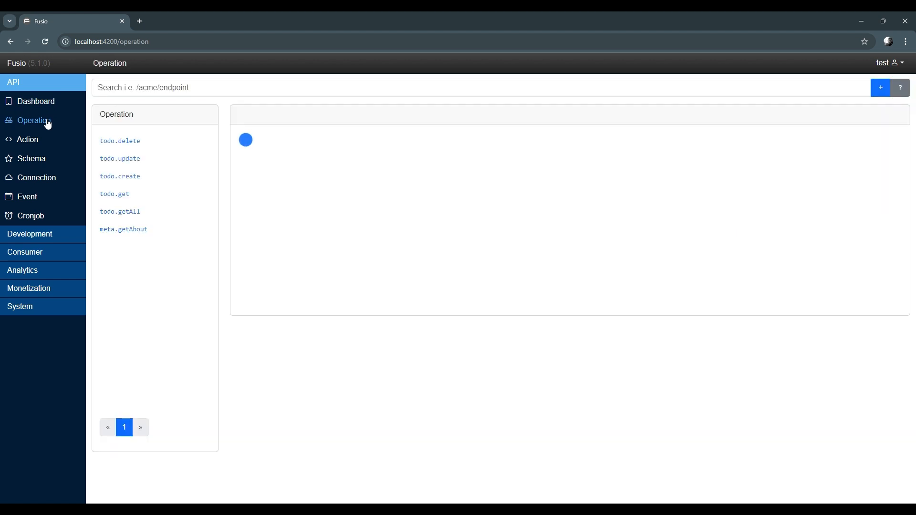
click(136, 215)
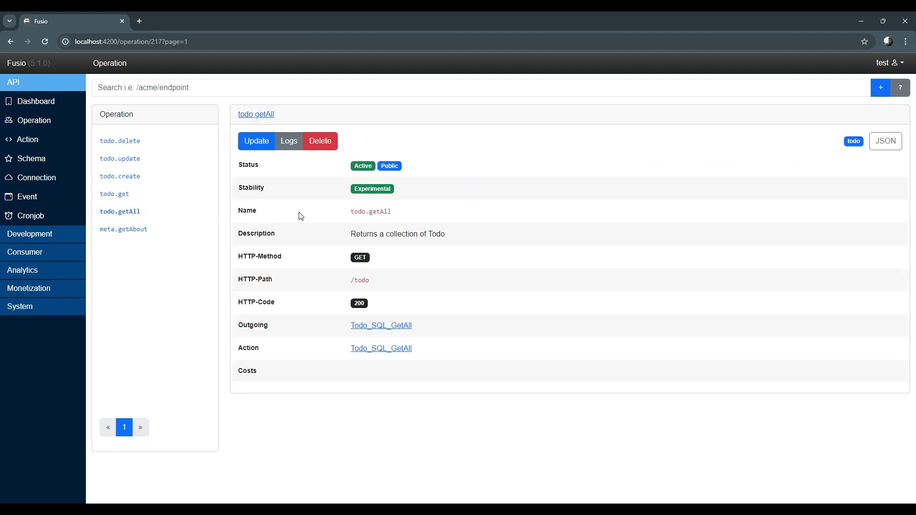
click(258, 118)
click(183, 22)
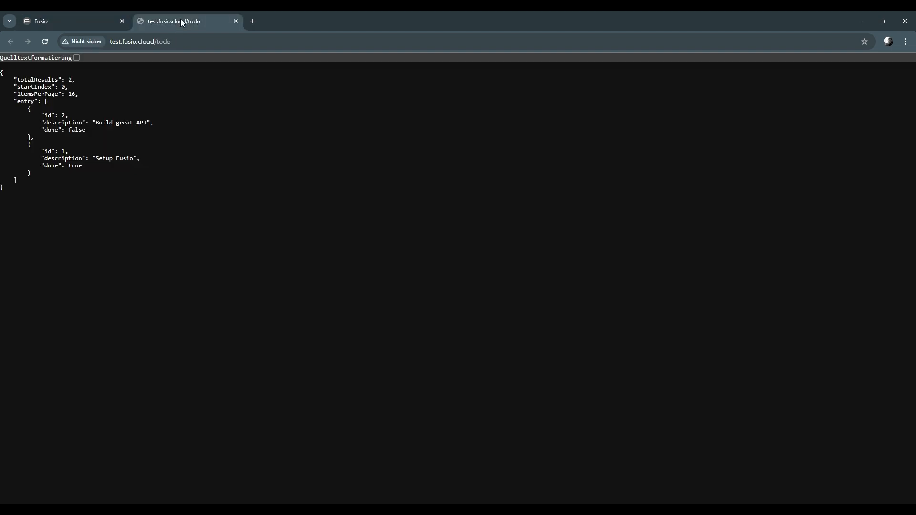
drag(91, 190, 27, 79)
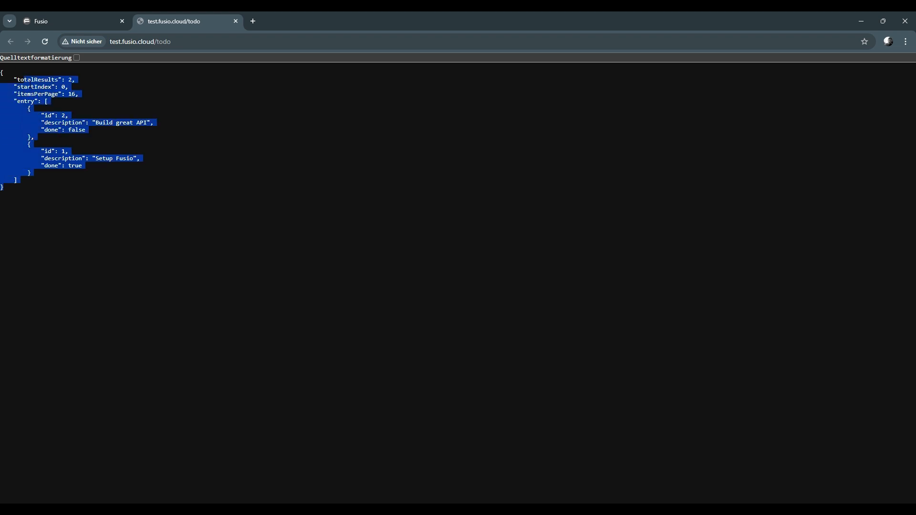
click(154, 135)
key(ctrl+w)
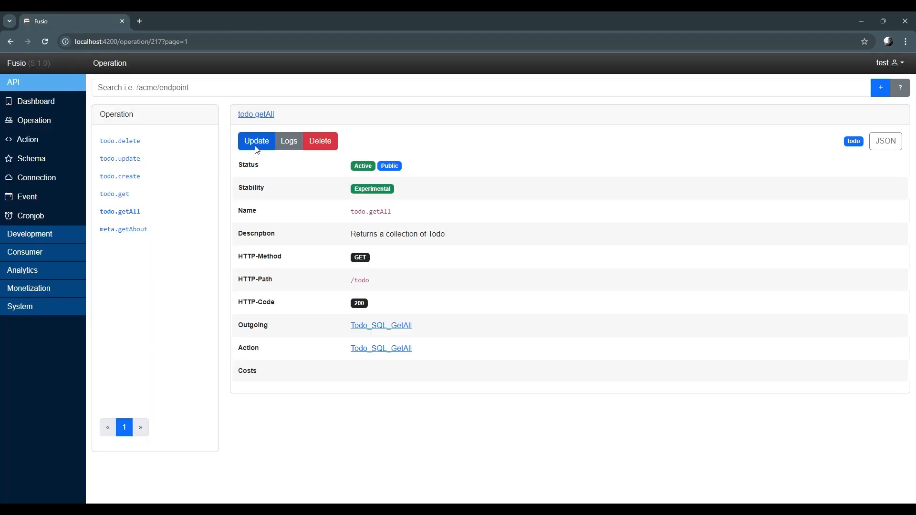
Create an HTTP-Processor action named Github_Proxy whose URL is a GitHub user's api.github.com profile endpoint
click(40, 146)
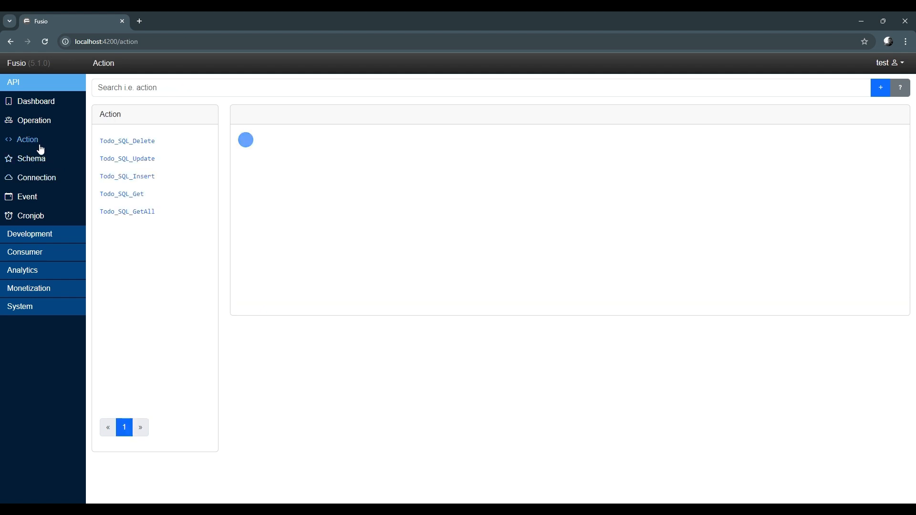
click(880, 87)
click(419, 122)
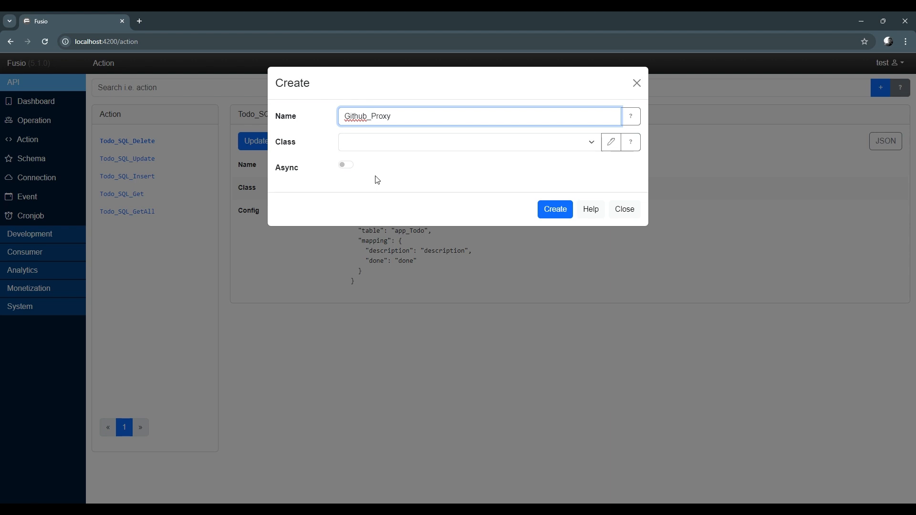
click(395, 148)
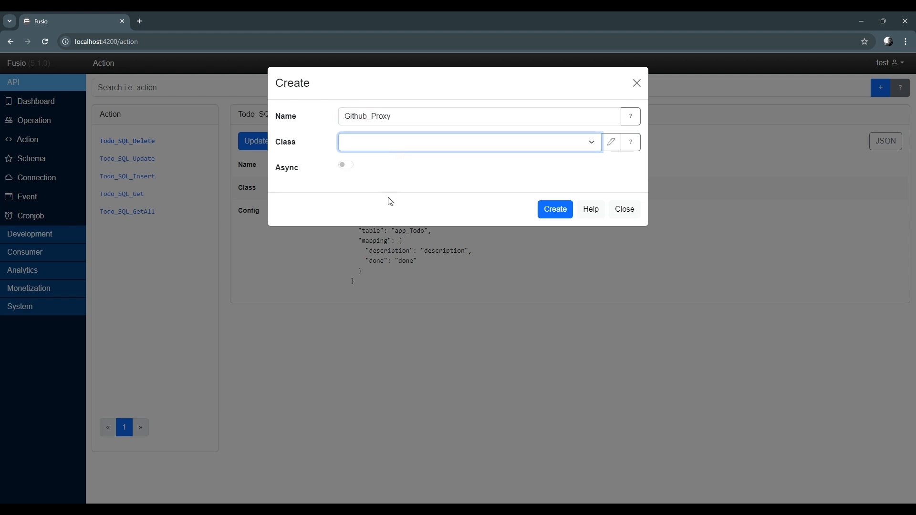
click(390, 262)
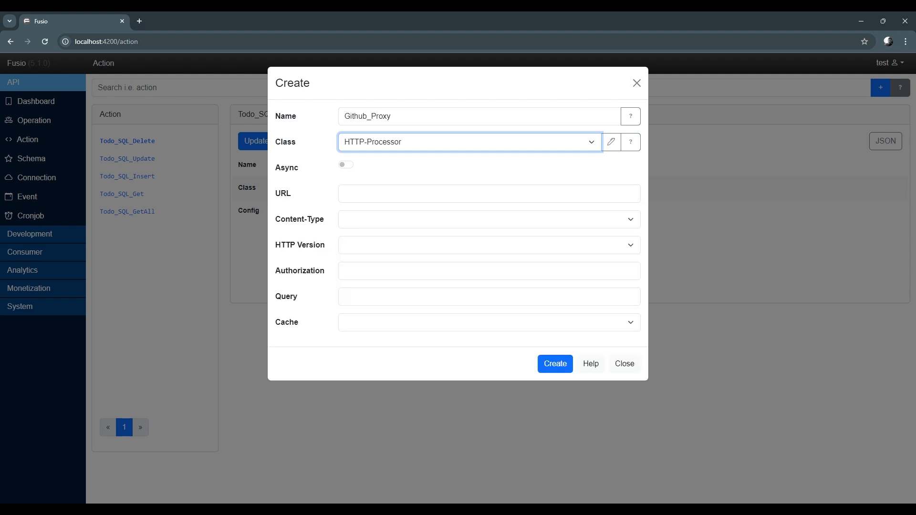
click(525, 512)
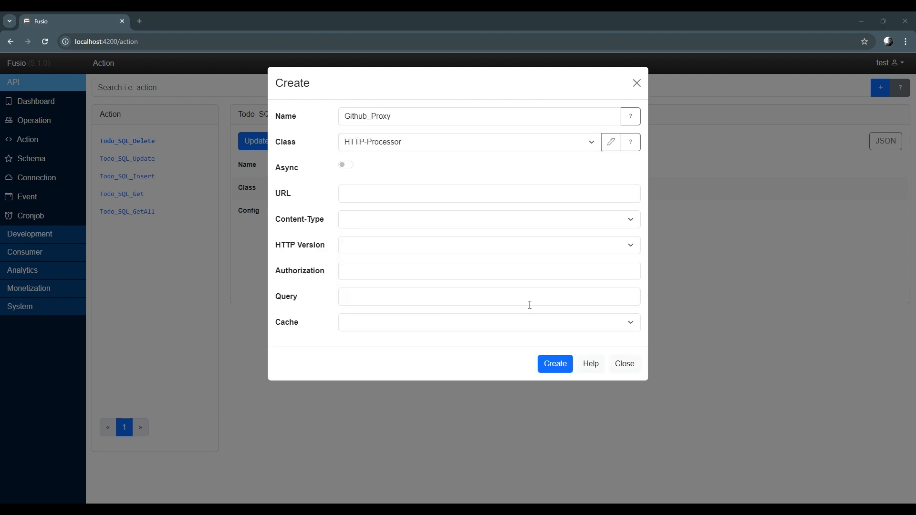
click(364, 194)
text(https://api.github.com/users/chriskapp)
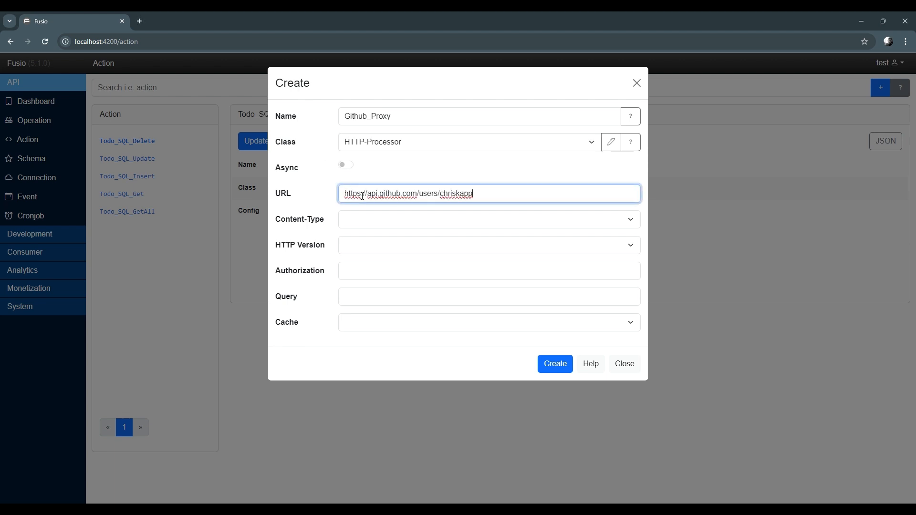
click(560, 372)
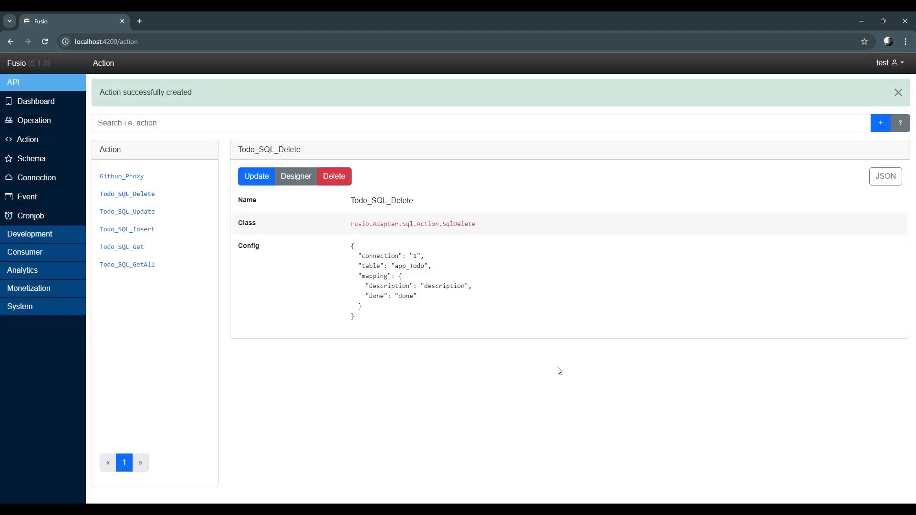
Open the Github_Proxy action in the designer, execute the request, and copy its JSON response
click(147, 184)
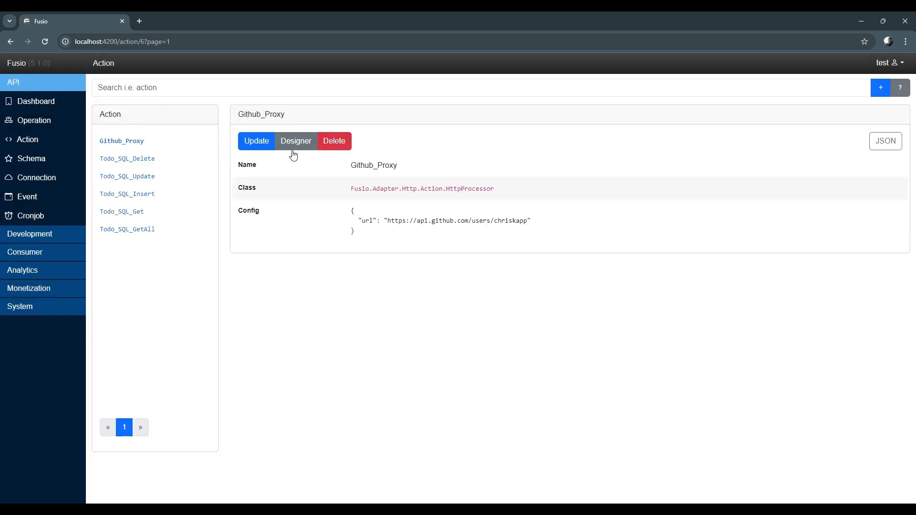
click(298, 143)
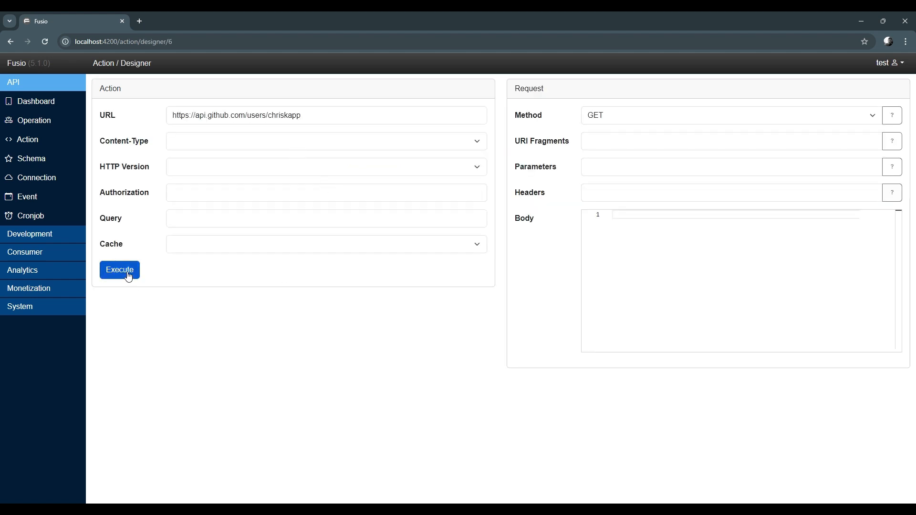
click(129, 277)
scroll(328, 327, down, 4)
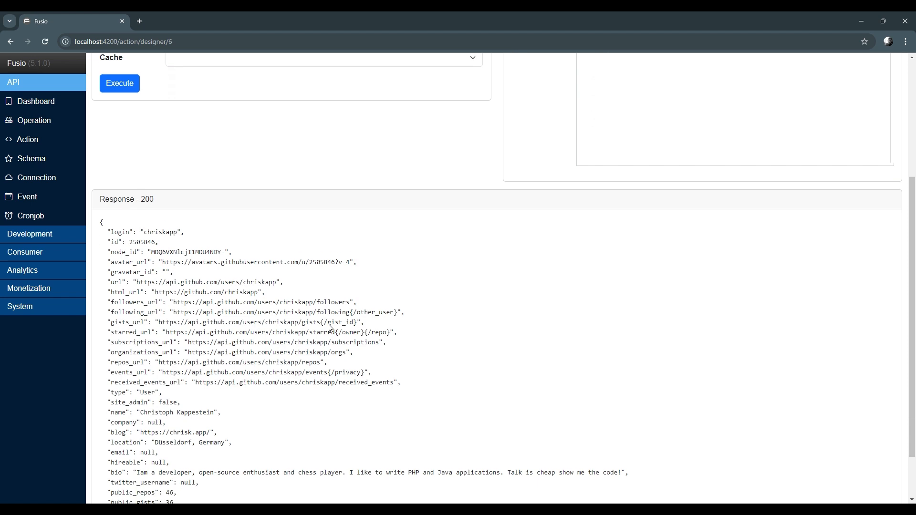
drag(99, 219, 110, 502)
mouse_move(195, 503)
mouse_down()
mouse_move(197, 484)
mouse_move(204, 493)
mouse_up()
click(342, 356)
scroll(341, 356, up, 5)
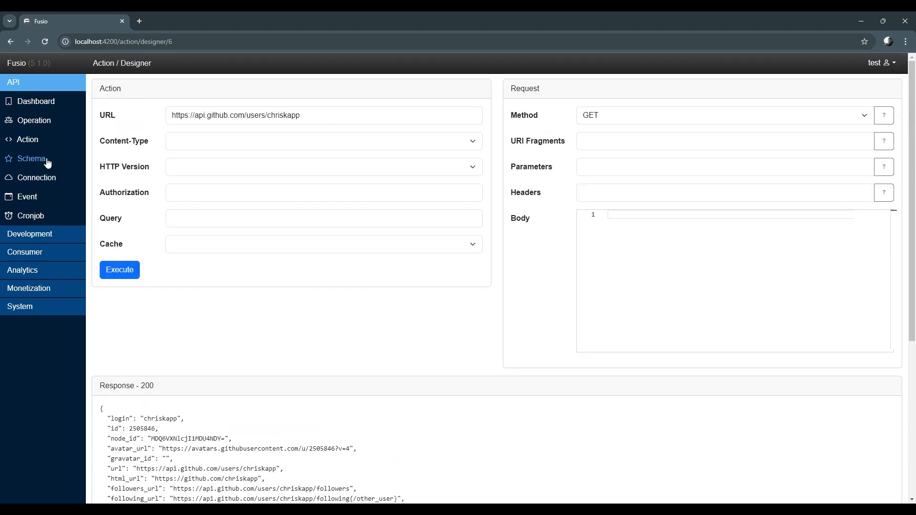
In the schema designer, import the copied JSON response using the RawJson (JSON) format
click(47, 163)
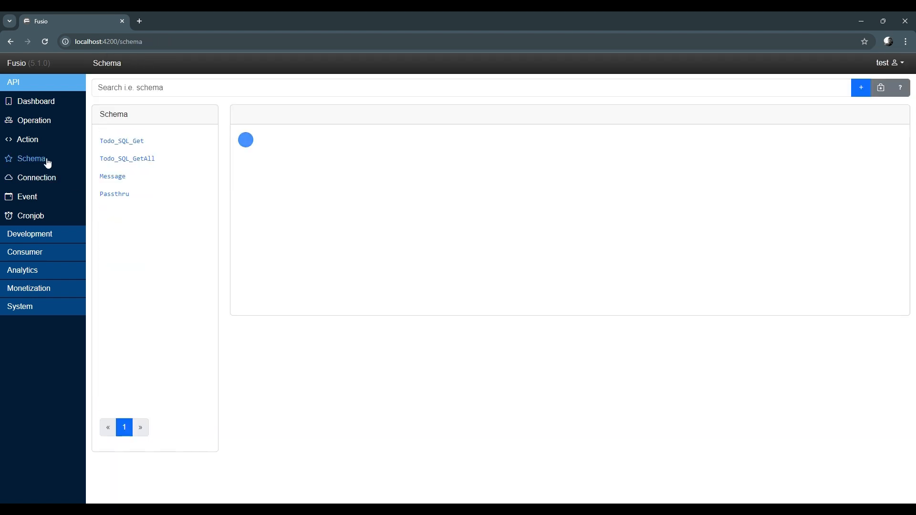
click(886, 95)
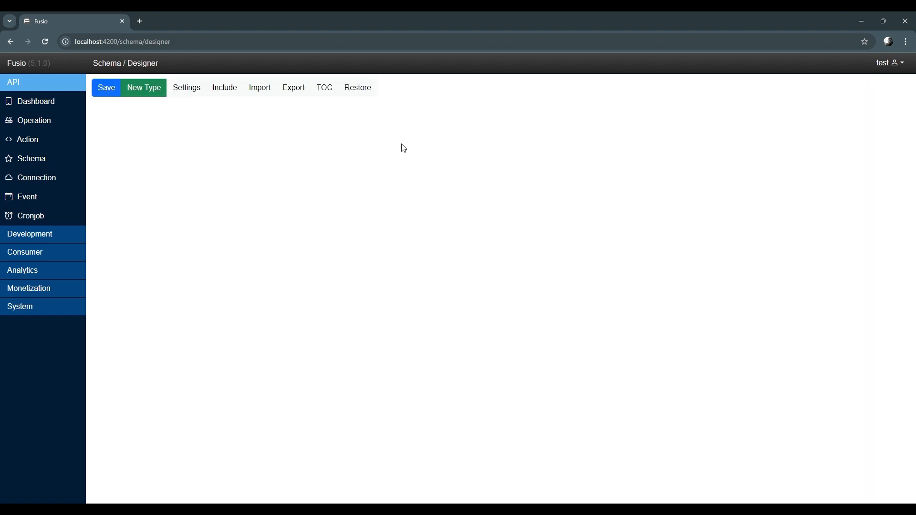
click(265, 99)
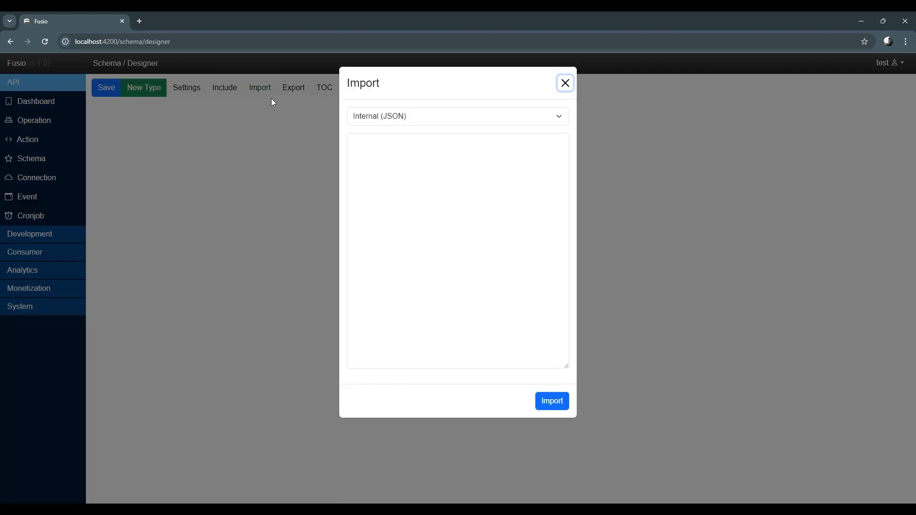
click(416, 123)
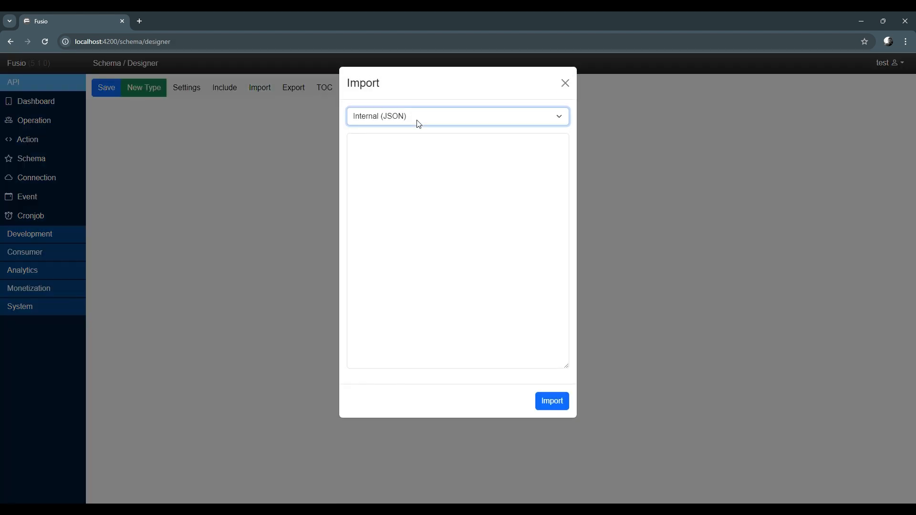
click(404, 197)
click(410, 192)
key(ctrl+v)
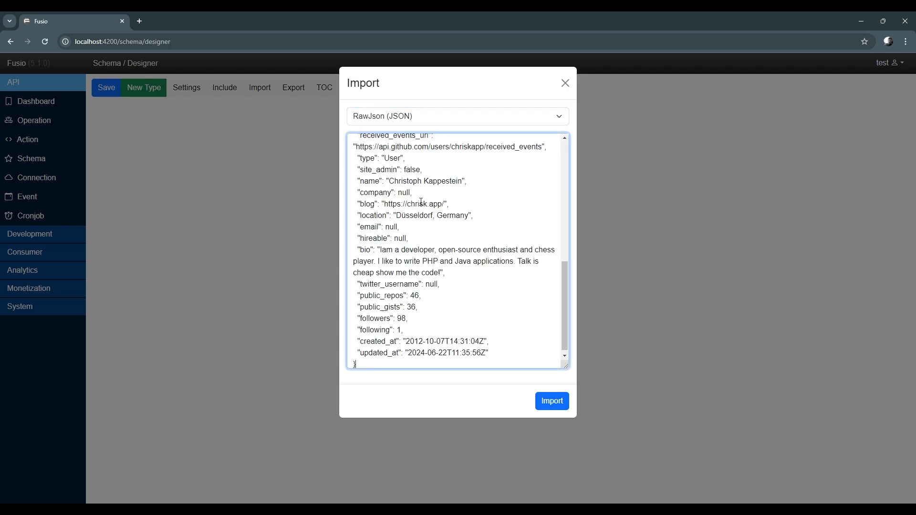
click(540, 400)
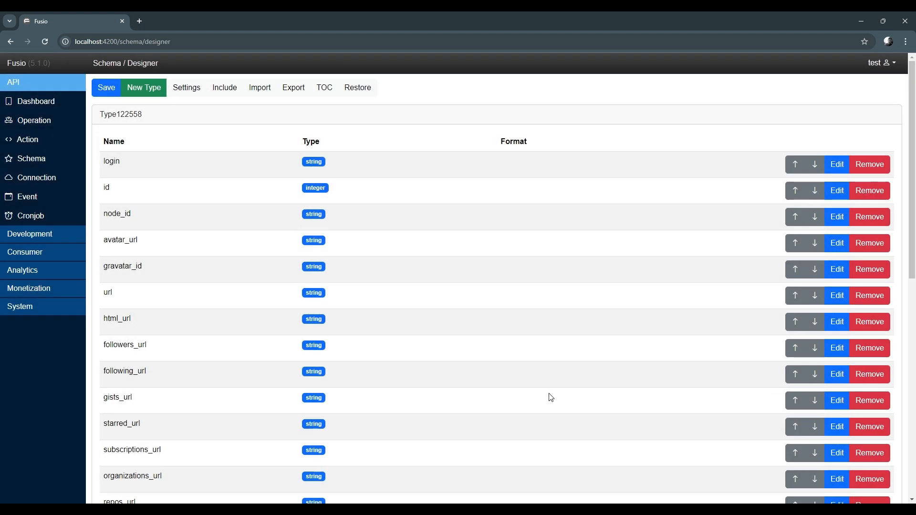
Mark the imported type as the primary type of the schema
scroll(462, 331, down, 7)
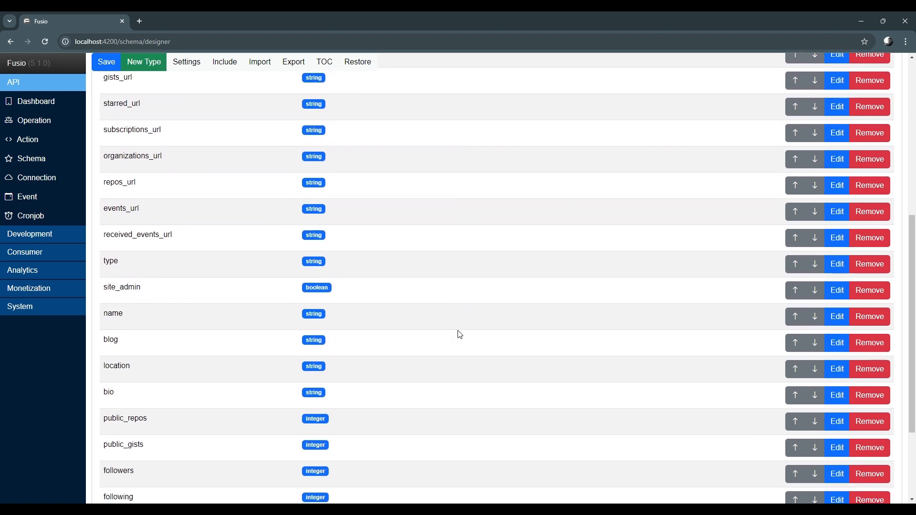
scroll(459, 335, down, 3)
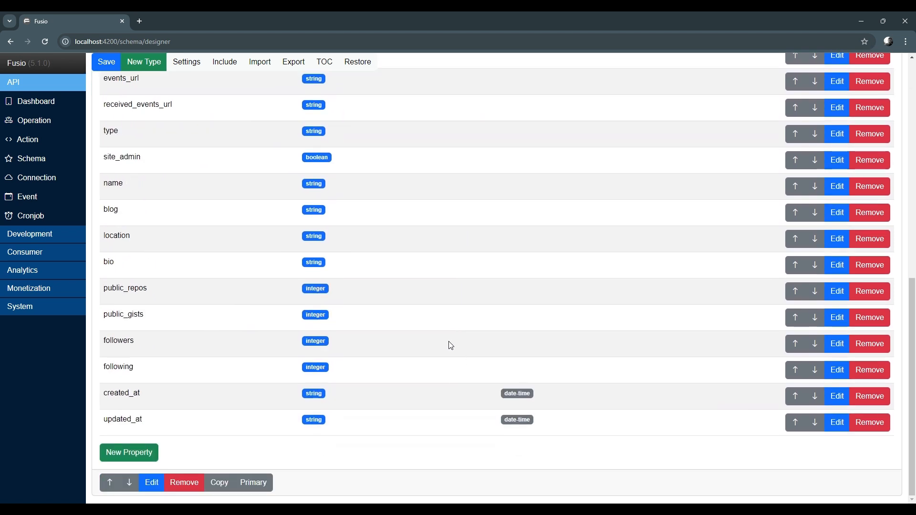
click(250, 484)
scroll(170, 294, up, 10)
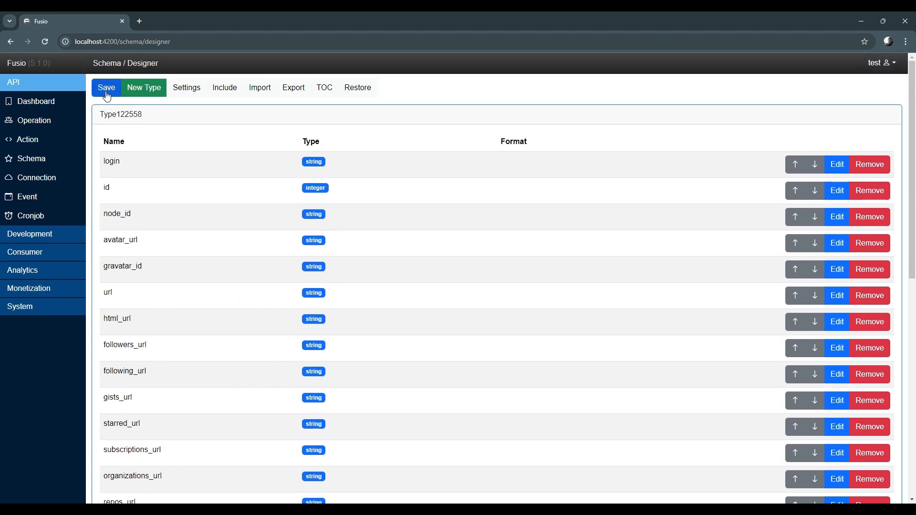
Save the designed schema under the name Github-Profile
click(106, 93)
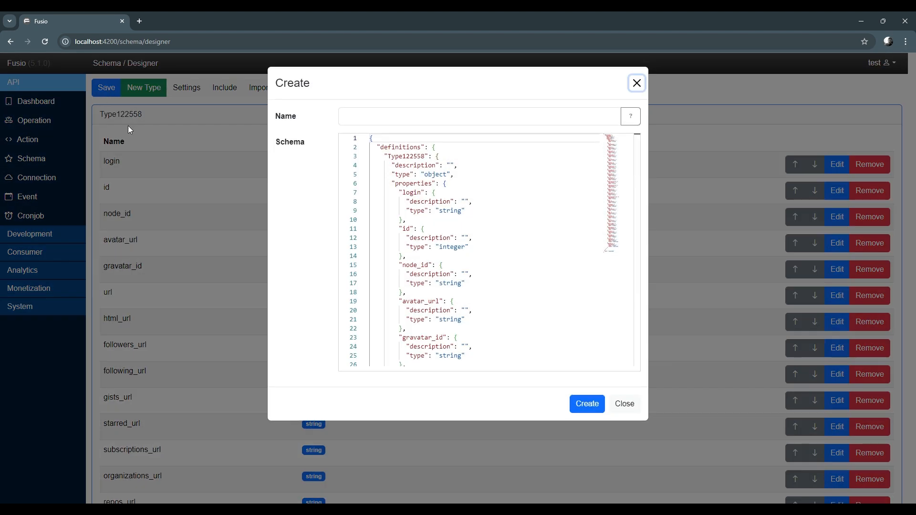
click(372, 121)
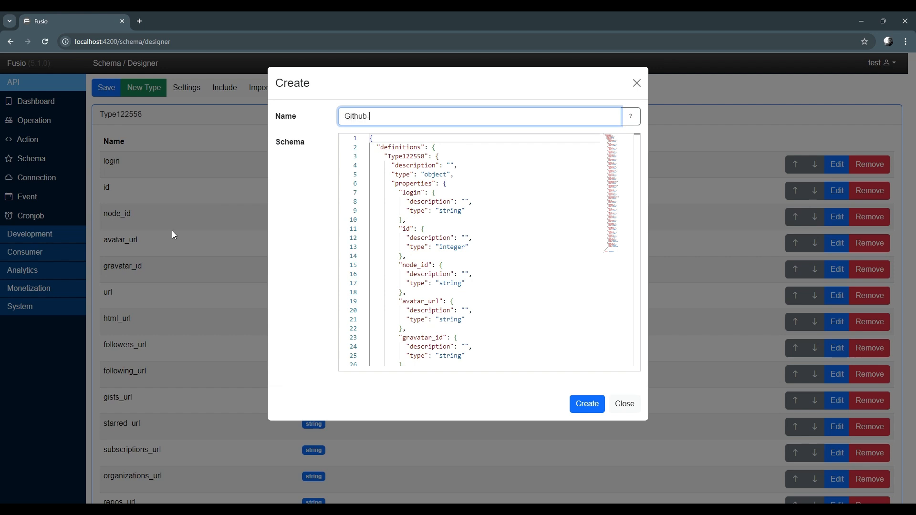
click(588, 405)
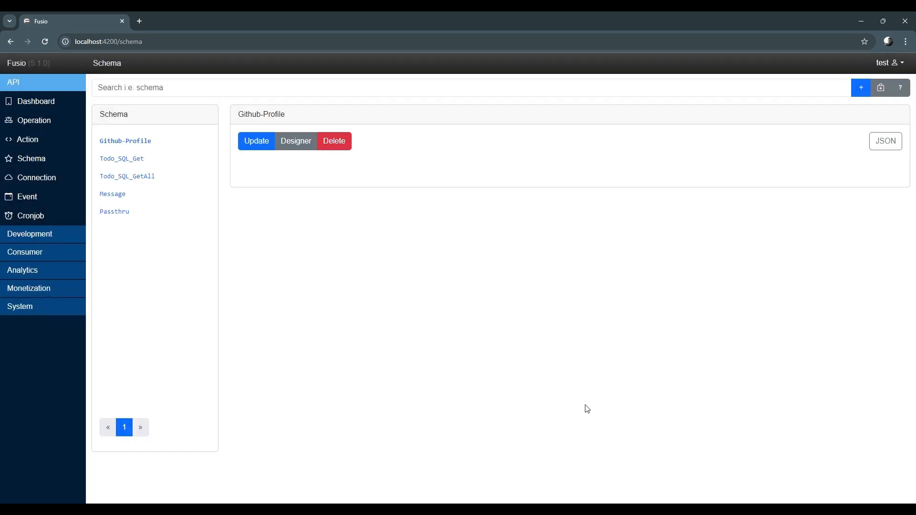
Start a new public operation named github.getProfile with the scope github
scroll(563, 391, down, 3)
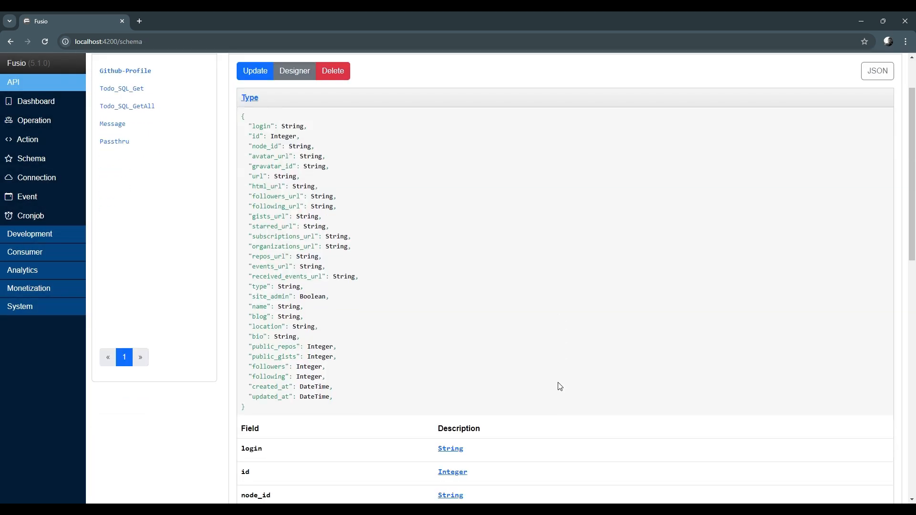
scroll(559, 386, up, 3)
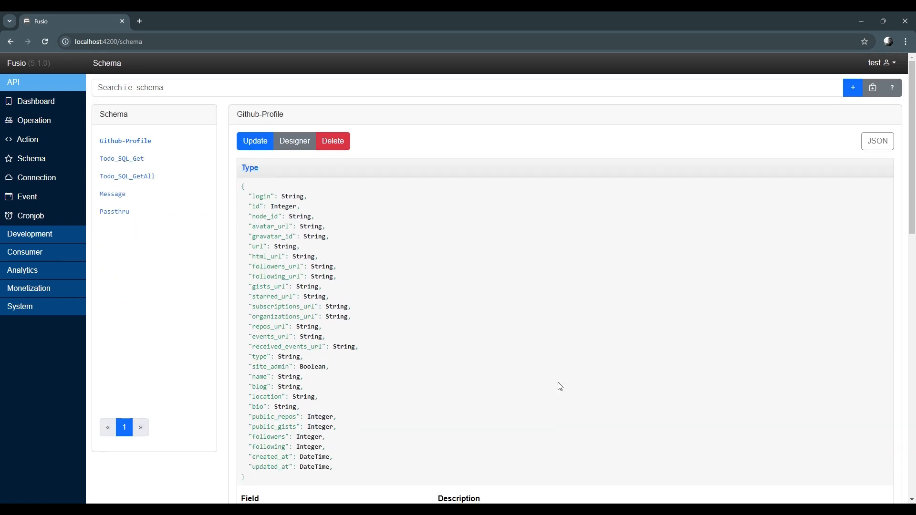
click(34, 121)
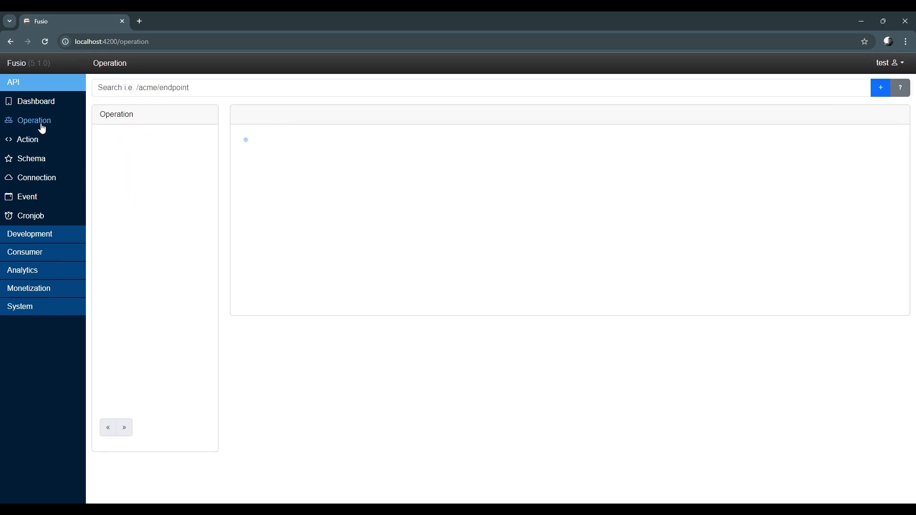
click(880, 89)
click(368, 121)
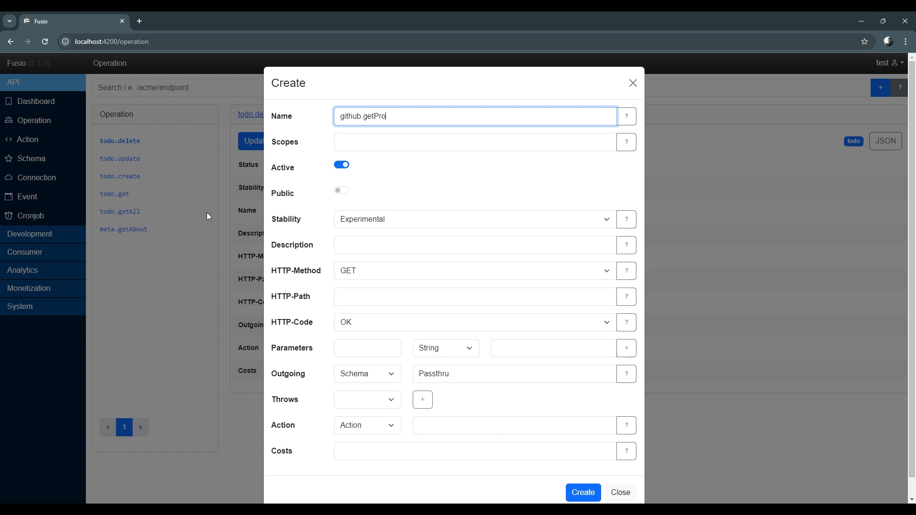
key(Tab)
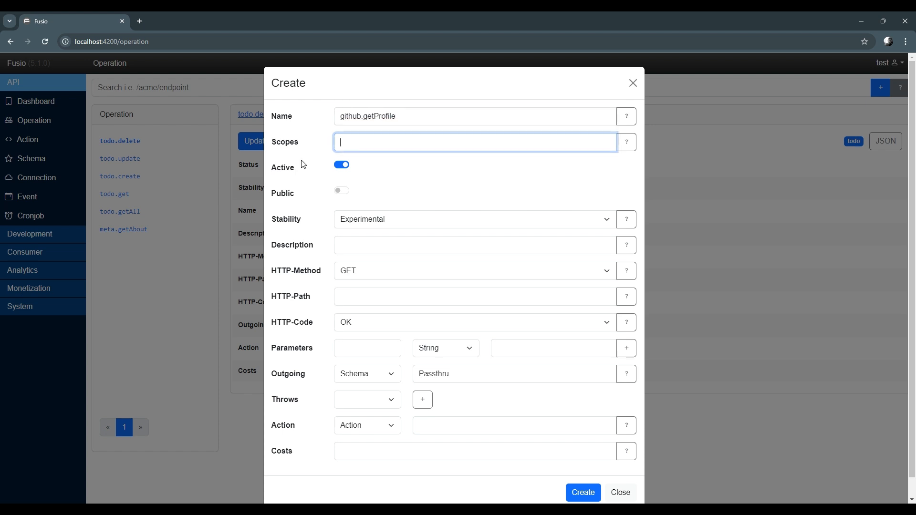
text(github)
click(342, 191)
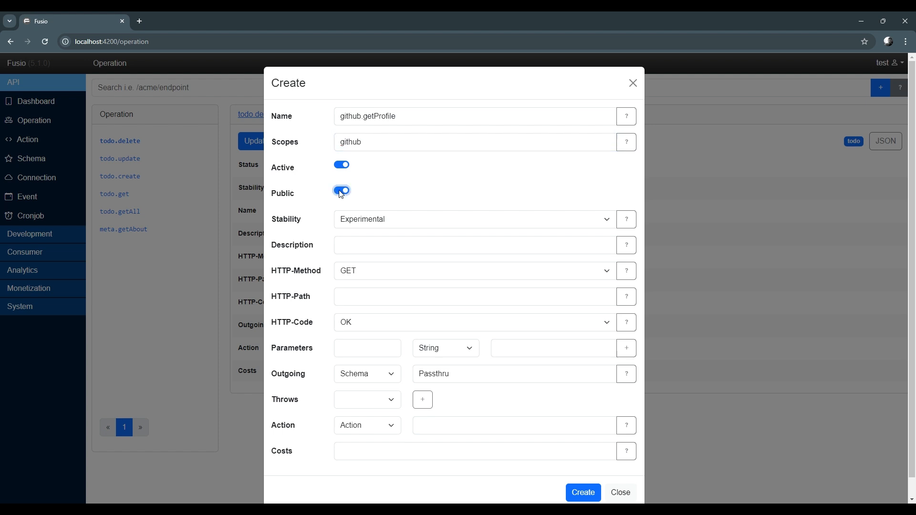
Set the operation's HTTP path to /github and its outgoing schema to Github-Profile
click(355, 305)
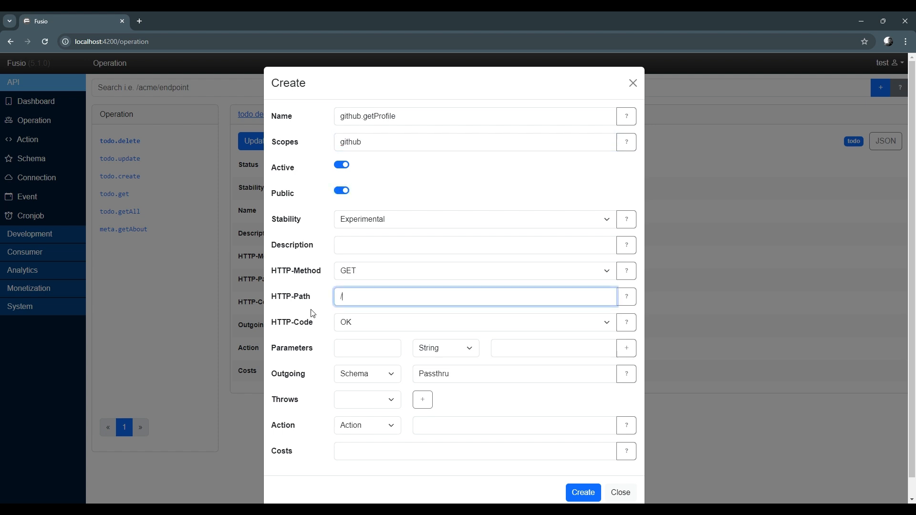
scroll(312, 313, down, 1)
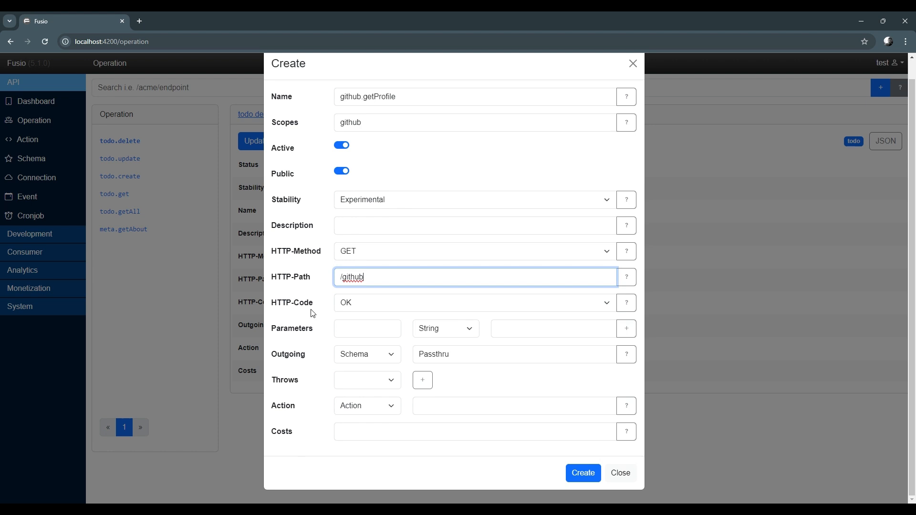
double_click(470, 356)
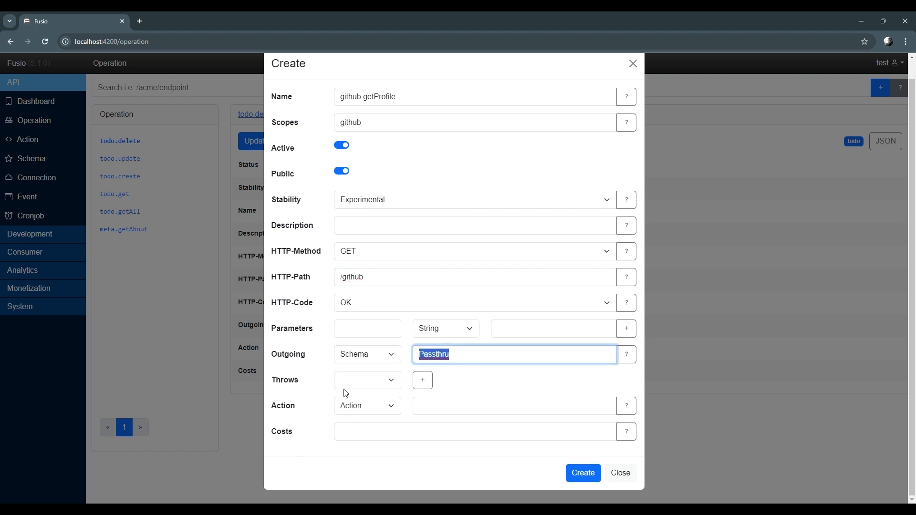
text(gith)
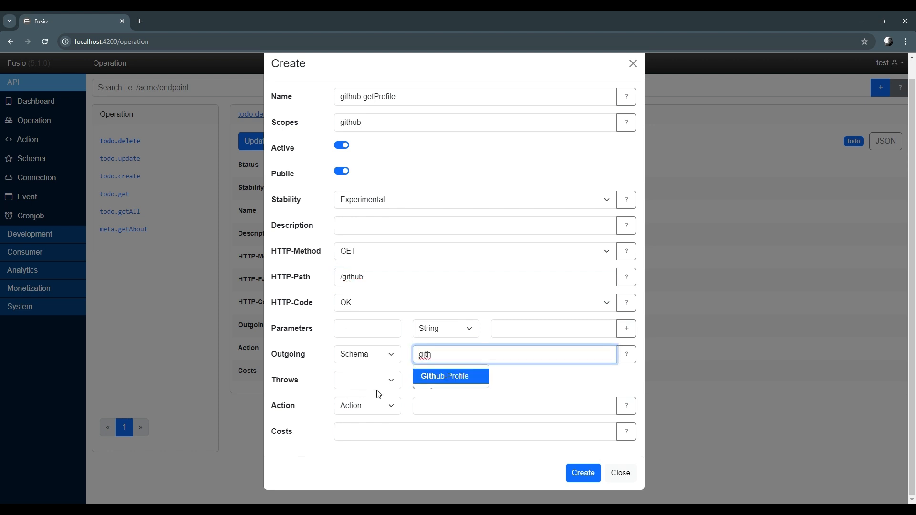
click(436, 377)
Assign the Github_Proxy action to the operation and create it
click(450, 406)
text(git)
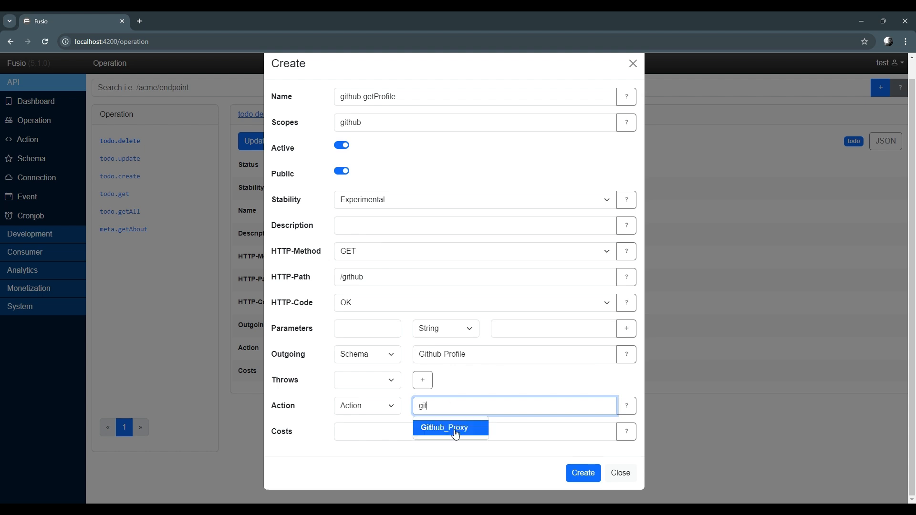
click(453, 430)
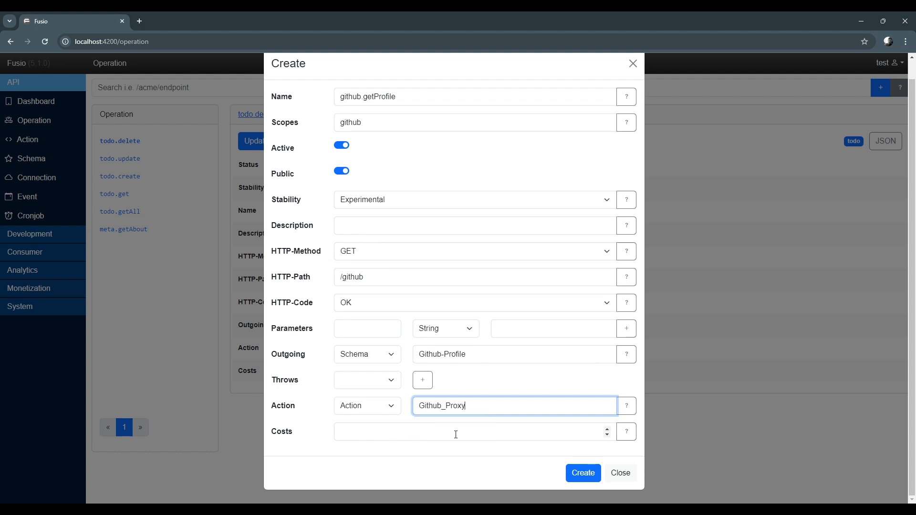
click(438, 445)
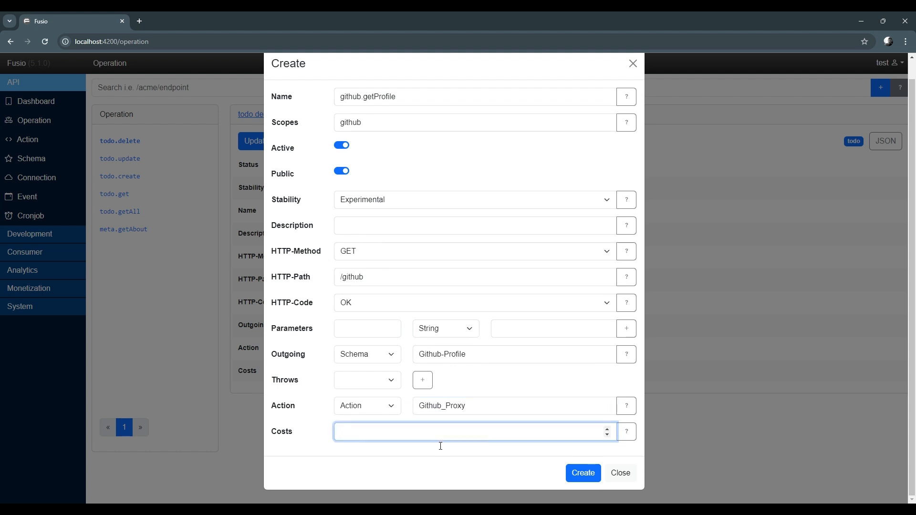
click(579, 476)
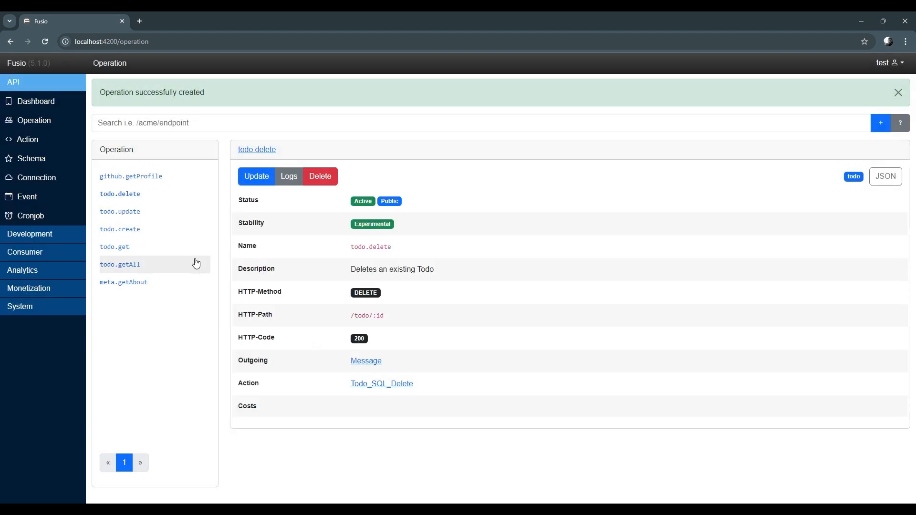
Open the github.getProfile operation and call its endpoint in a new browser tab
click(153, 177)
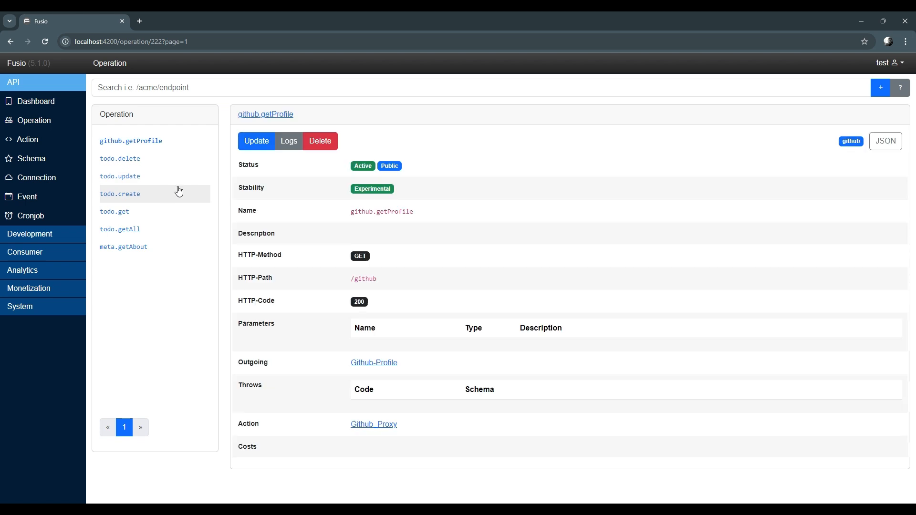
click(276, 116)
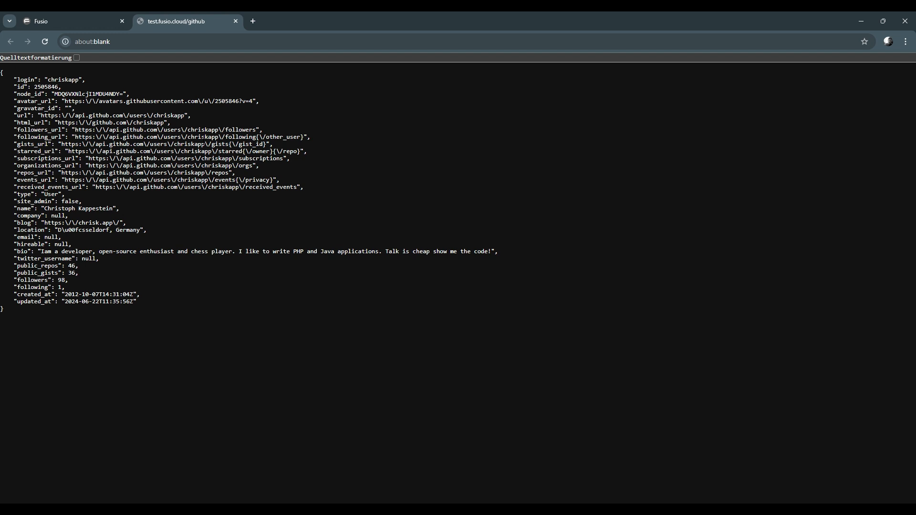
key(ctrl+w)
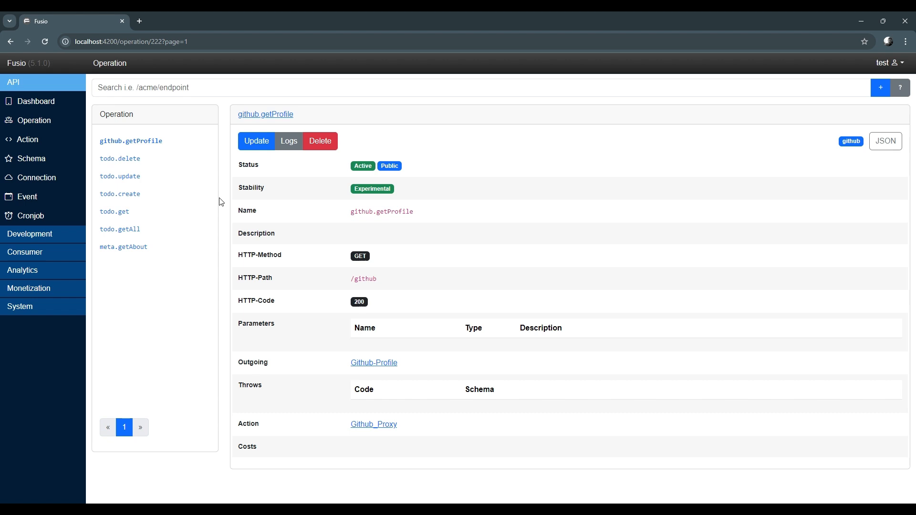
Start a new connection of class Airtable named airtable
click(51, 184)
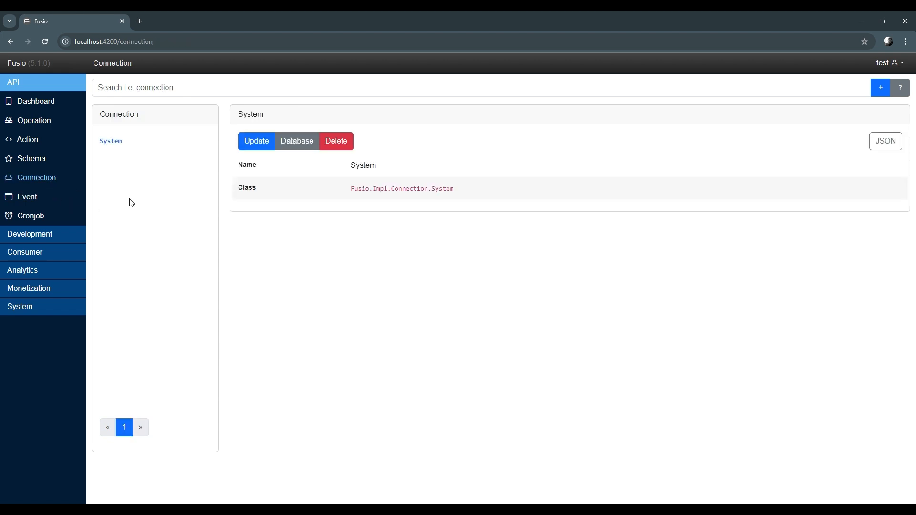
click(879, 89)
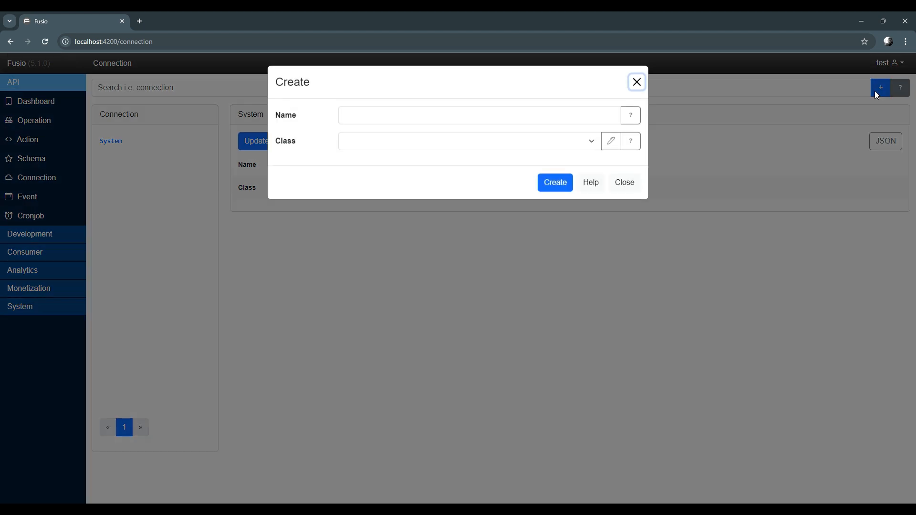
click(403, 146)
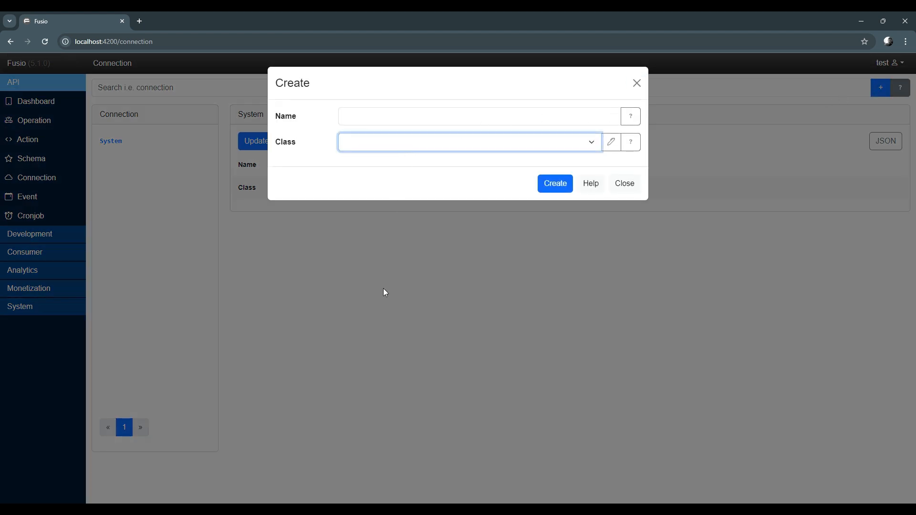
key(Down)
click(370, 121)
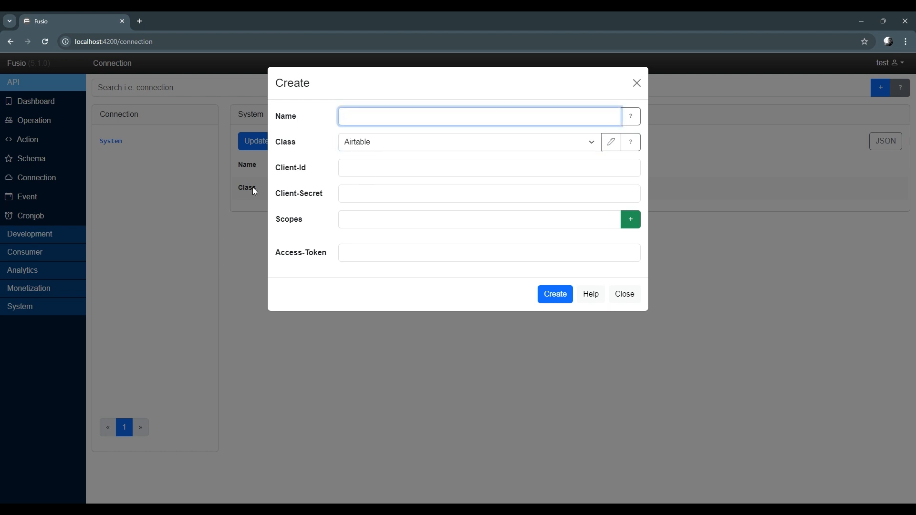
text(airtable)
Paste the Airtable access token into the connection and create it
key(alt+Tab)
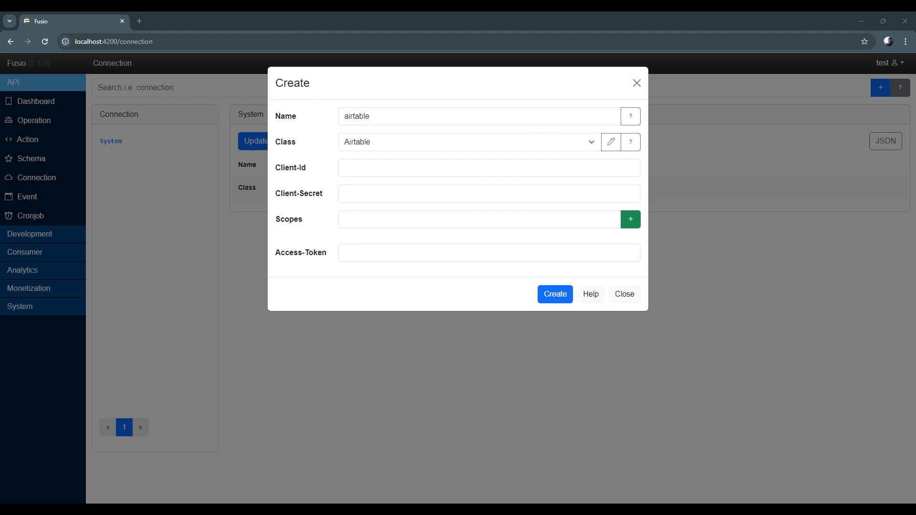
click(391, 253)
key(ctrl+v)
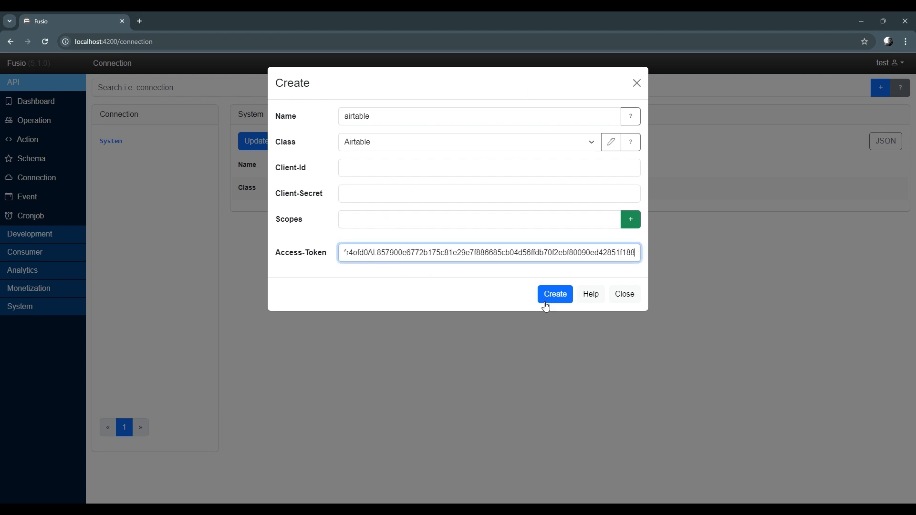
click(555, 300)
click(555, 294)
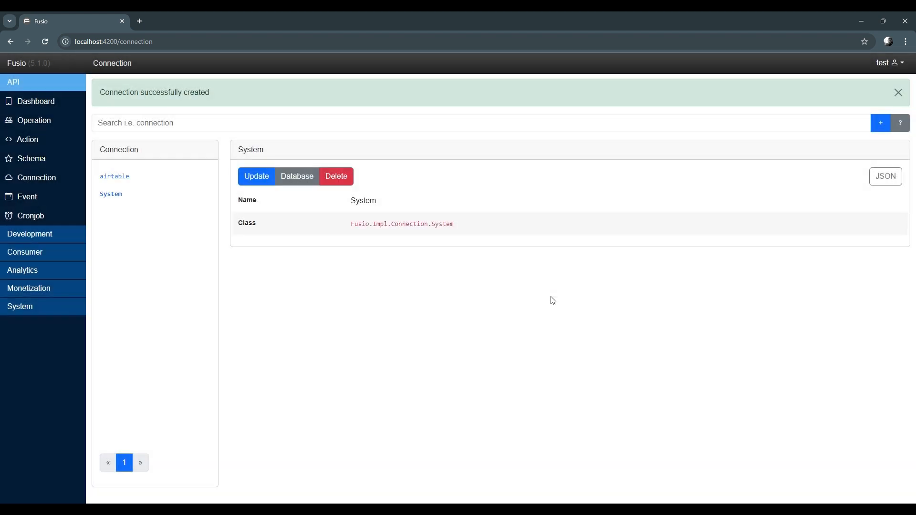
Start a new action named Airtable_GetAll using the Worker-PHP-Local class
click(141, 178)
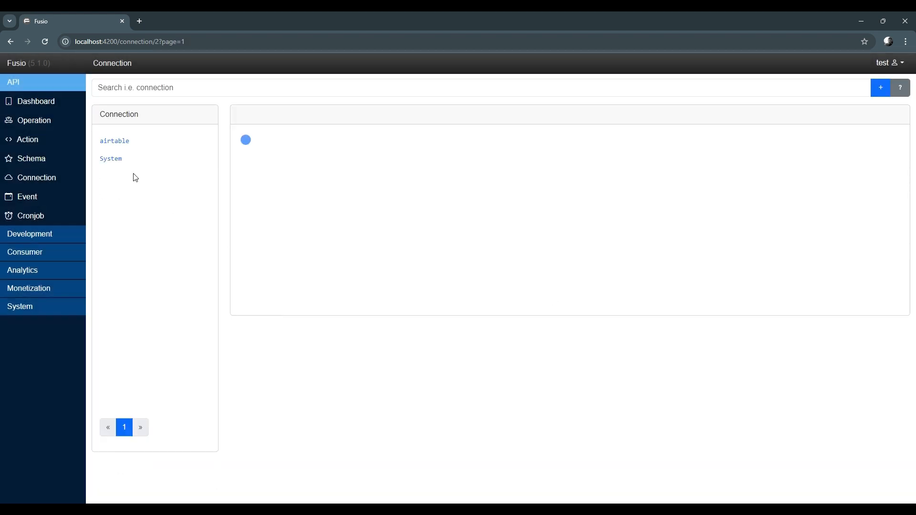
click(31, 143)
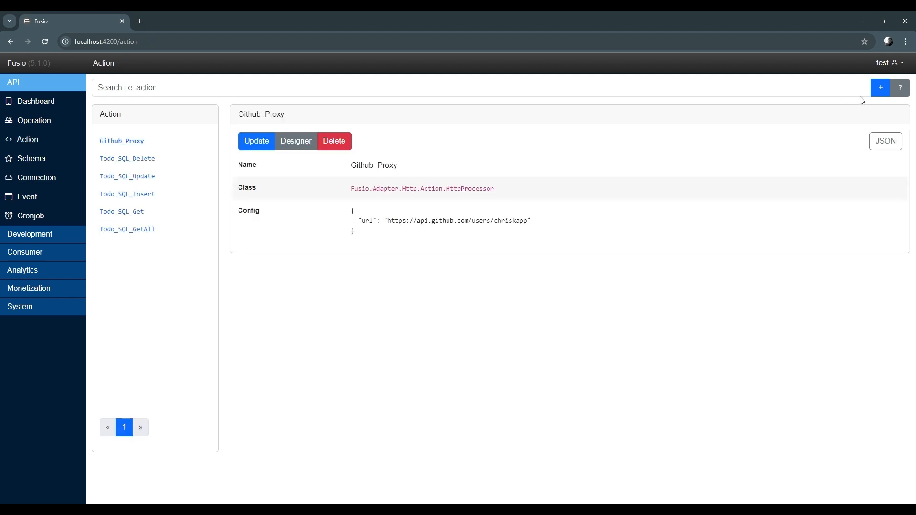
click(881, 88)
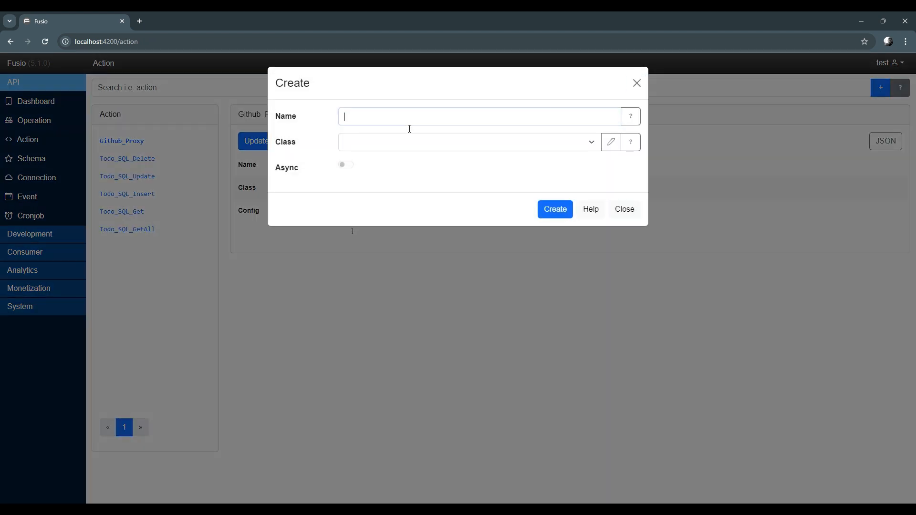
text(Airtabl)
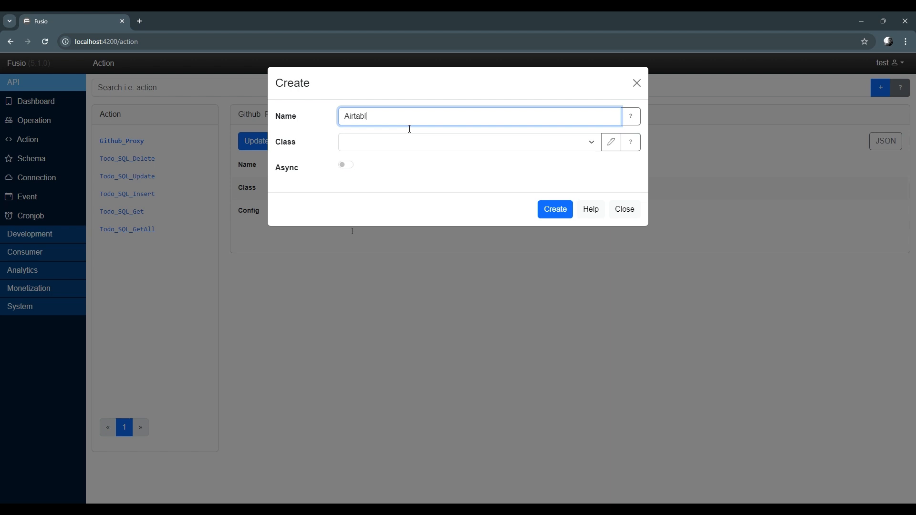
text(e_GetAll)
click(406, 141)
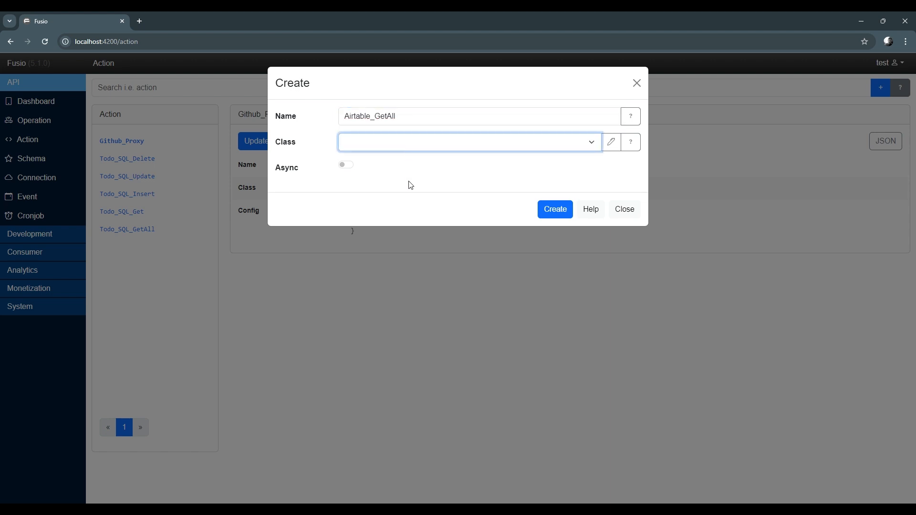
click(399, 326)
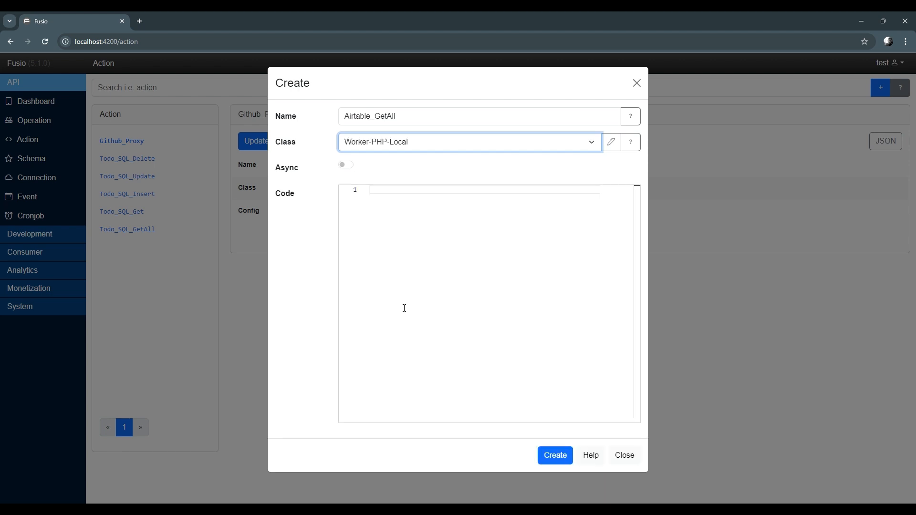
Paste the PHP code that fetches all Airtable records through the airtable connection and create the action
click(510, 387)
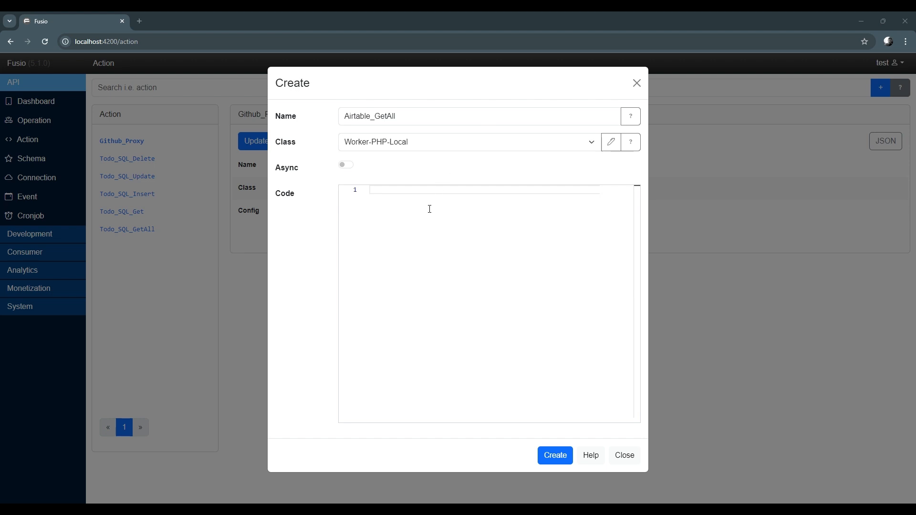
key(ctrl+v)
drag(400, 415, 407, 415)
double_click(424, 290)
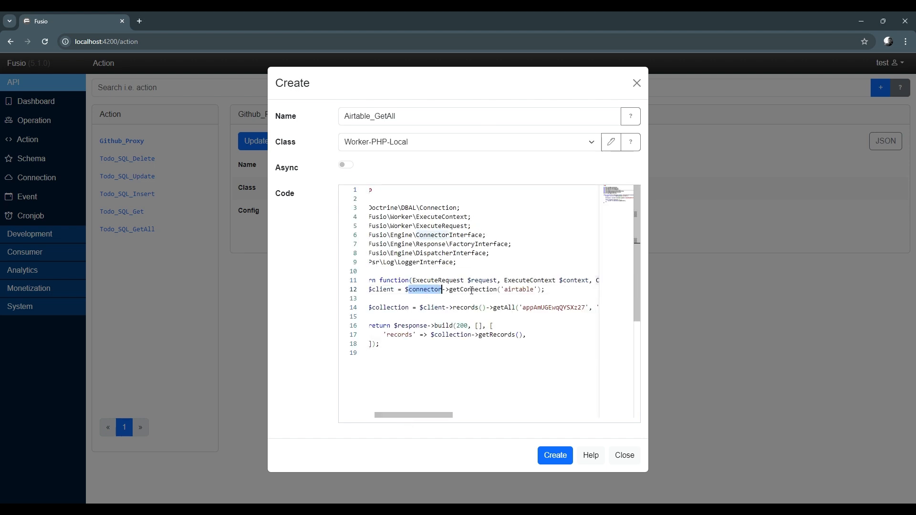
double_click(516, 290)
click(437, 308)
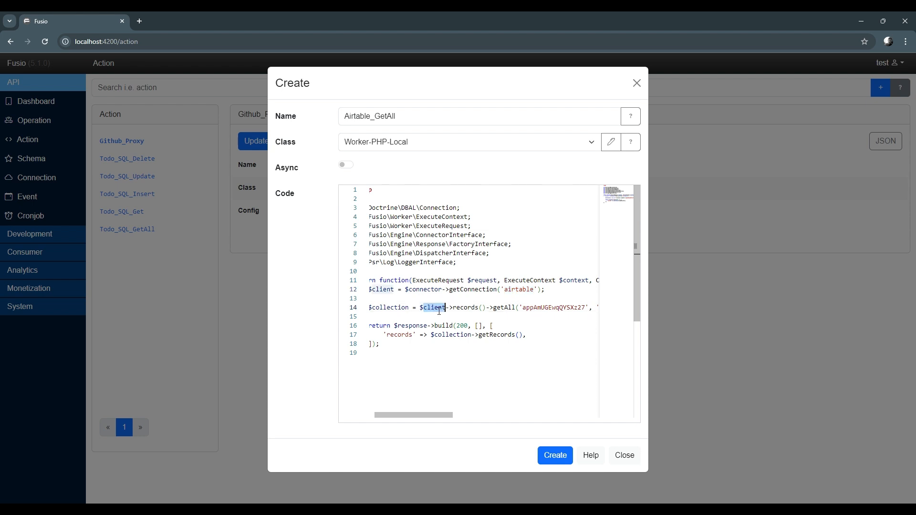
click(504, 308)
scroll(424, 419, right, 5)
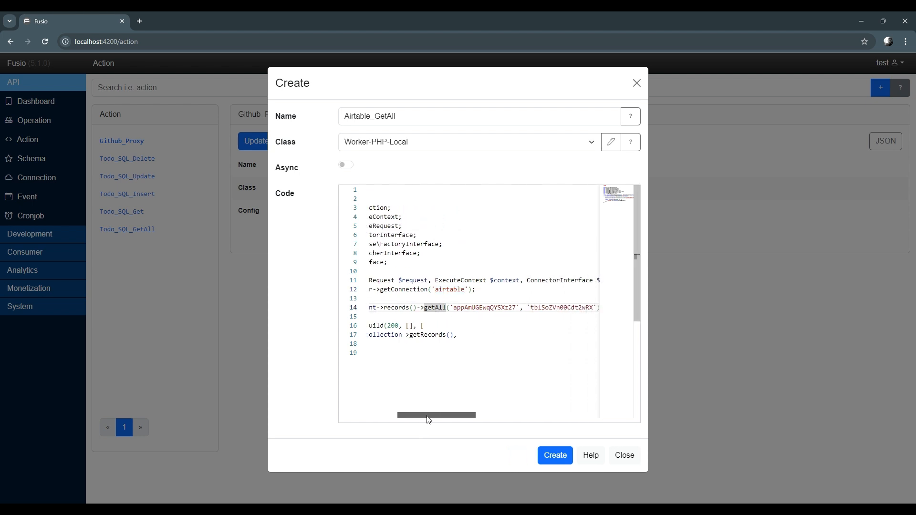
scroll(440, 419, left, 5)
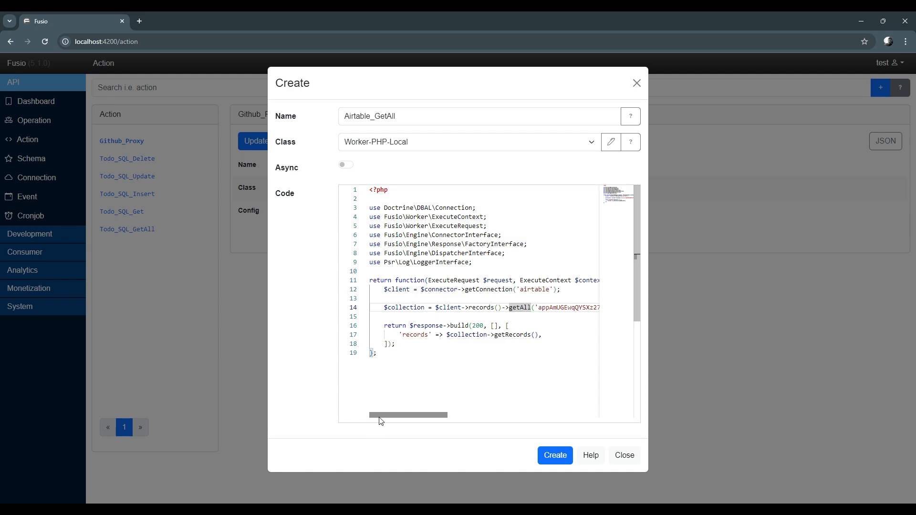
click(419, 371)
click(562, 457)
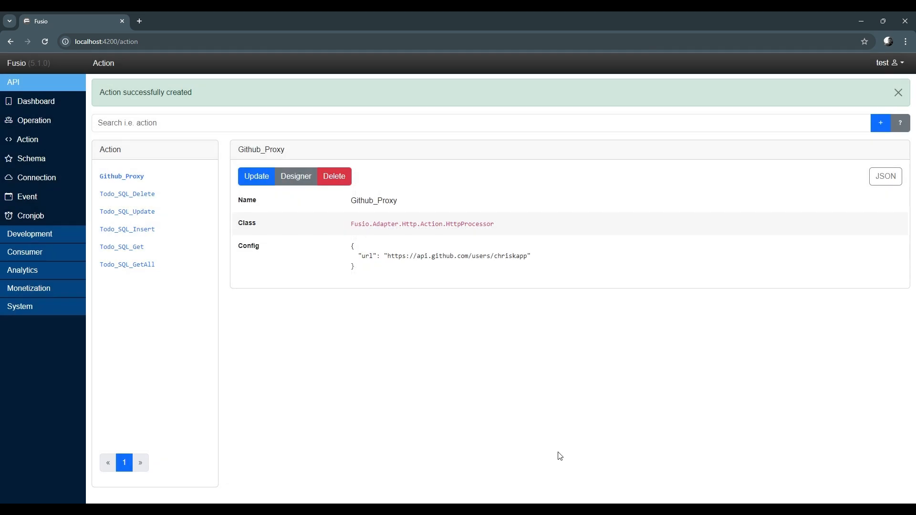
Open Airtable_GetAll in the action designer and examine its execution response
click(151, 185)
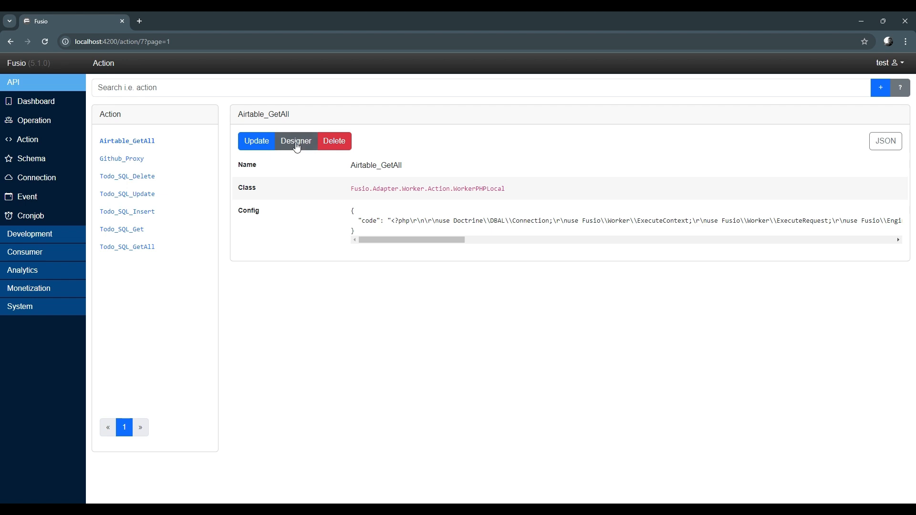
click(296, 141)
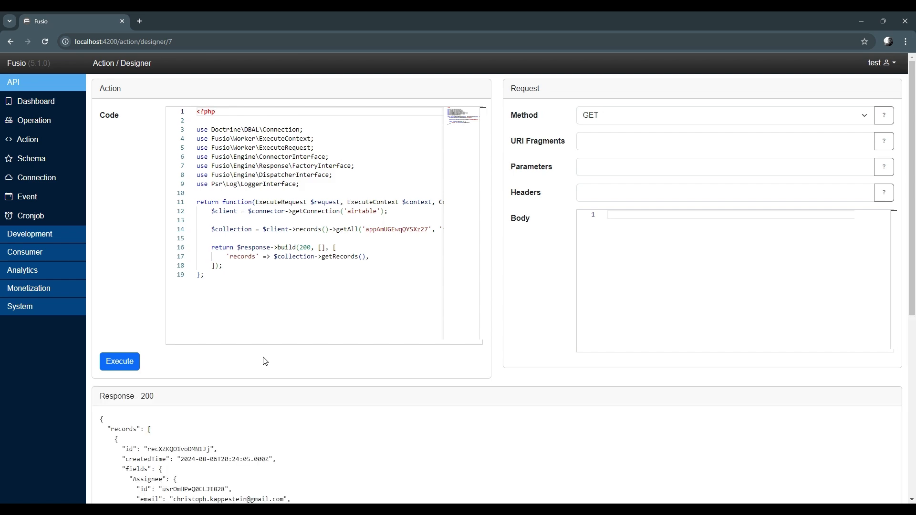
scroll(265, 361, down, 6)
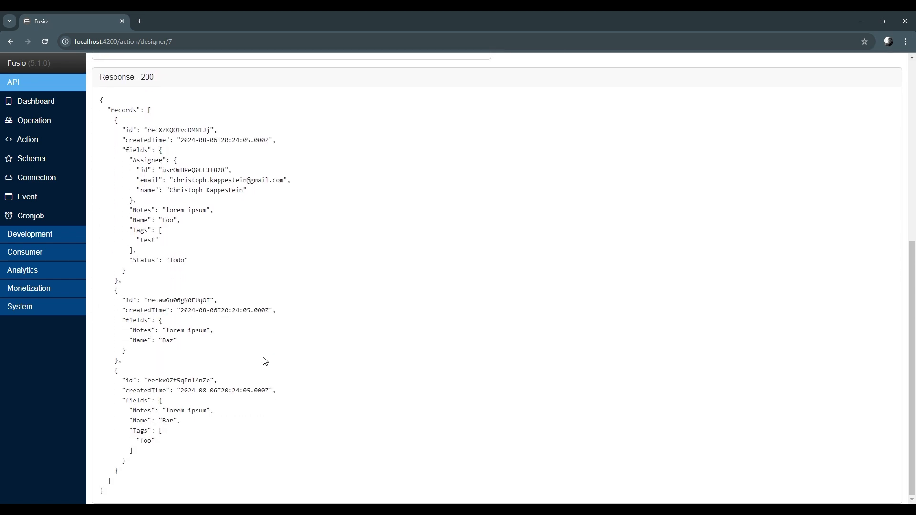
scroll(265, 361, up, 6)
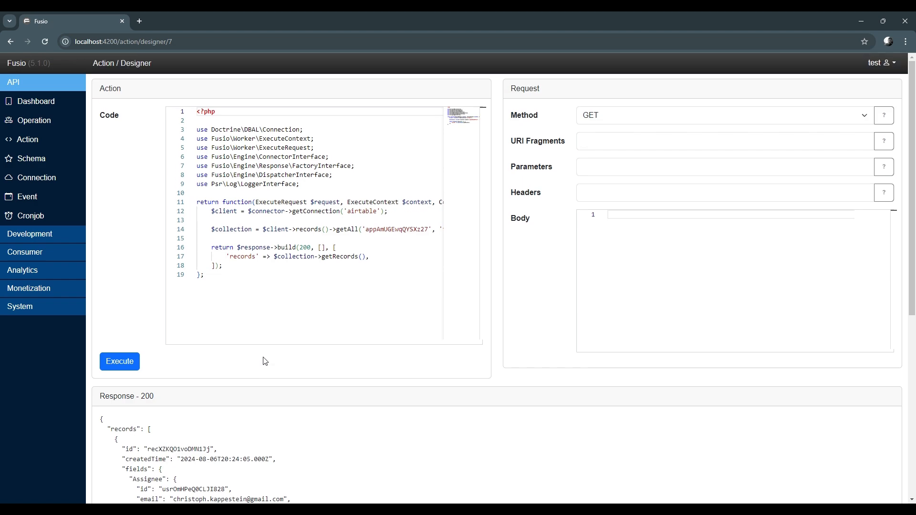
click(42, 125)
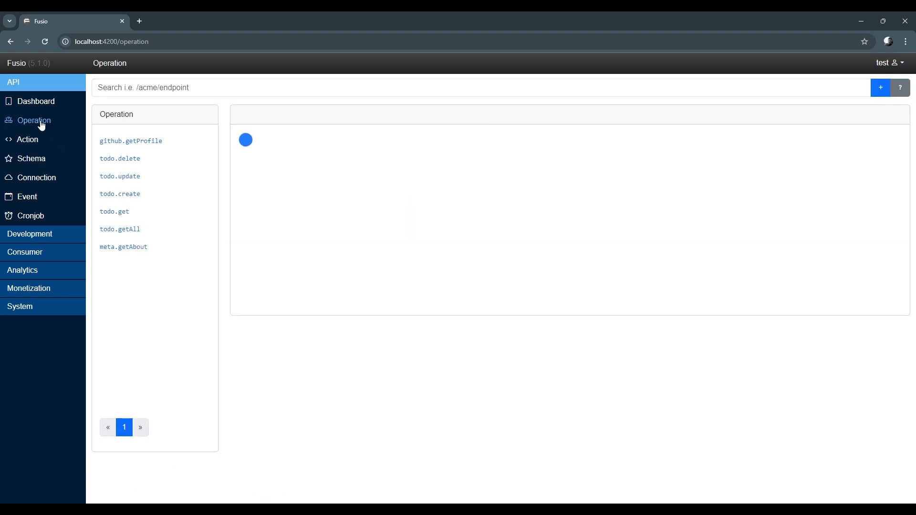
Start a new public operation named airtable.getAll with the scope airtable
click(882, 91)
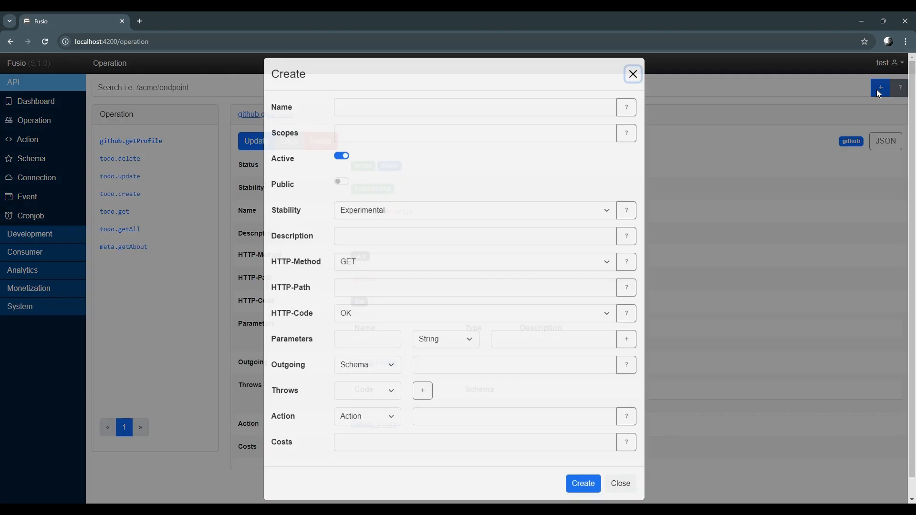
click(348, 117)
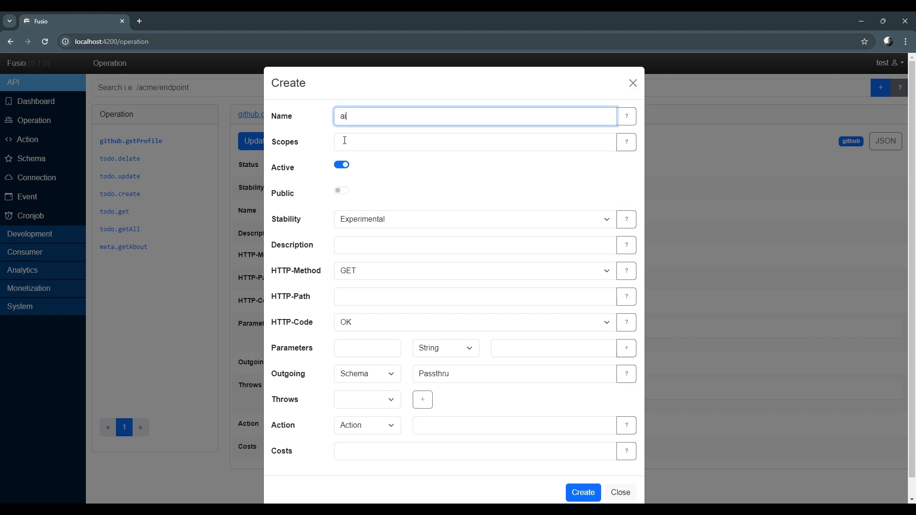
text(airtable.getAll)
click(344, 140)
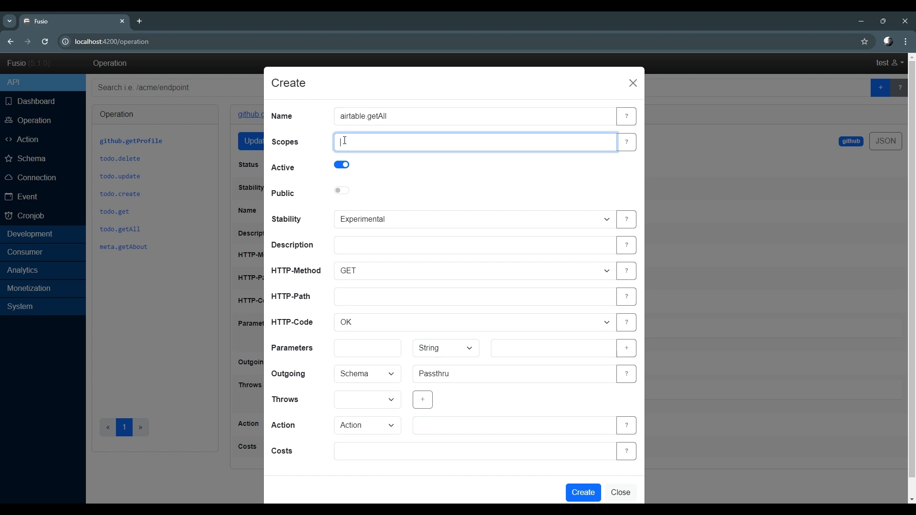
text(airtable)
click(341, 191)
Set the operation's HTTP path to /airtable, assign the Airtable_GetAll action, and create the operation
click(346, 304)
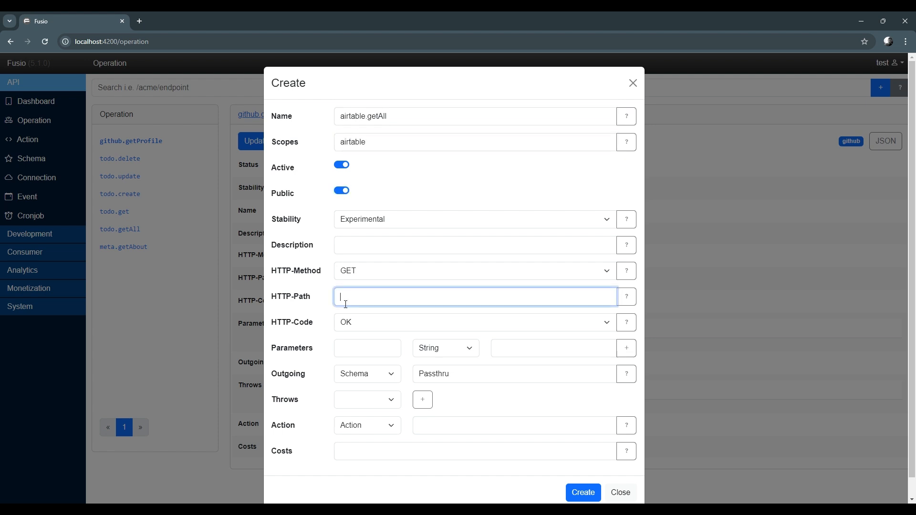
text(/airtable)
scroll(293, 307, down, 1)
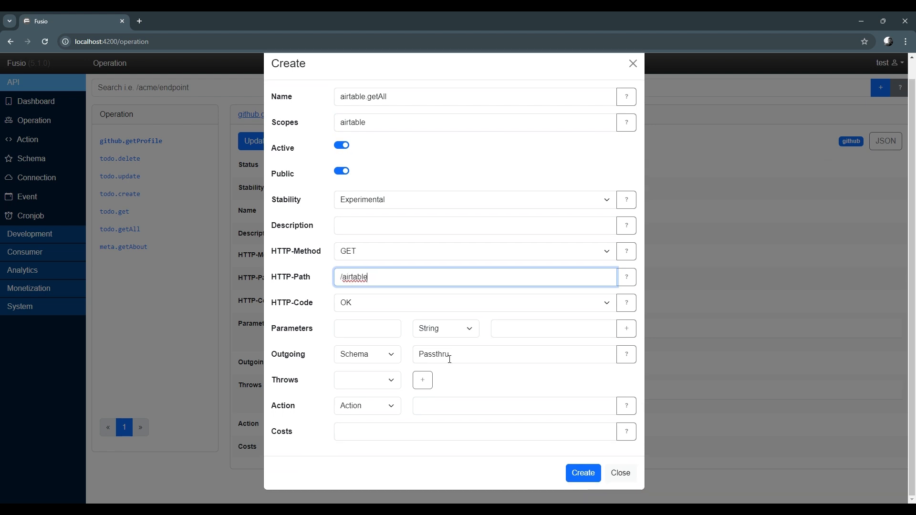
click(466, 413)
text(ai)
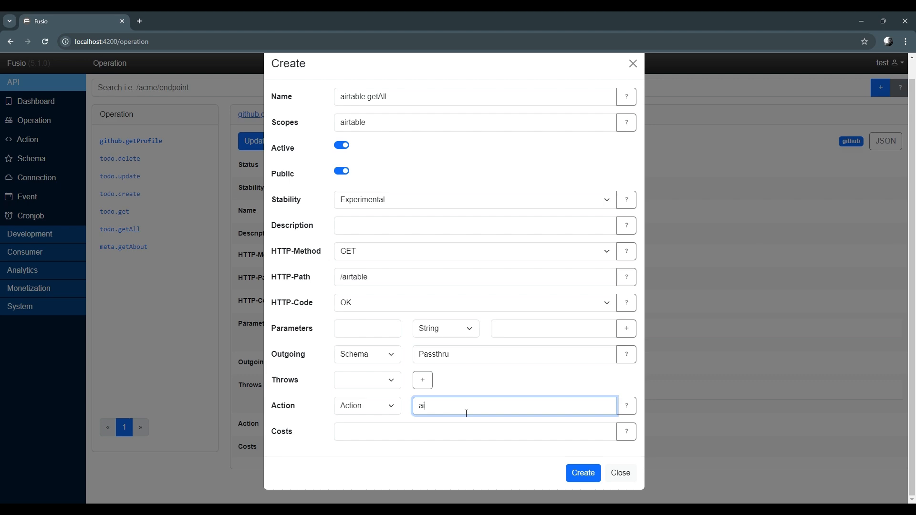
text(r)
click(465, 429)
click(583, 474)
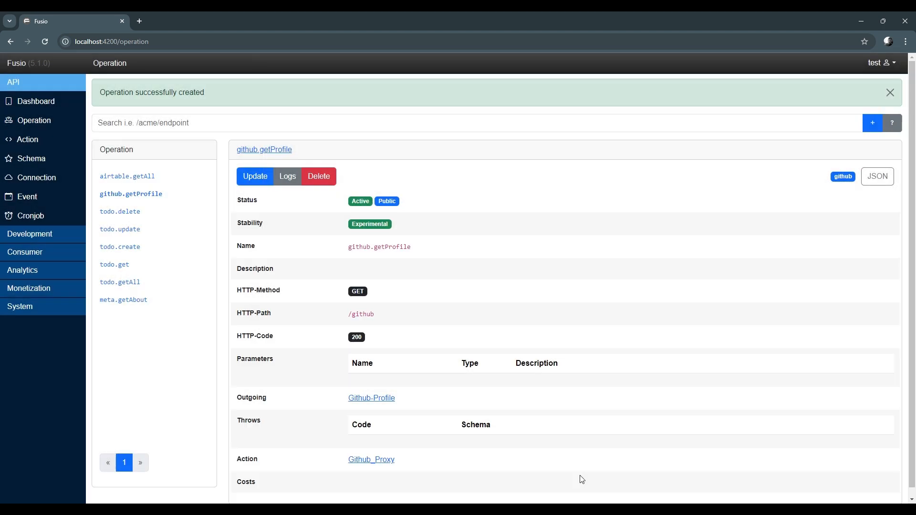
Open airtable.getAll and call its endpoint in a new tab to inspect the returned Airtable records, then close the tab
click(145, 178)
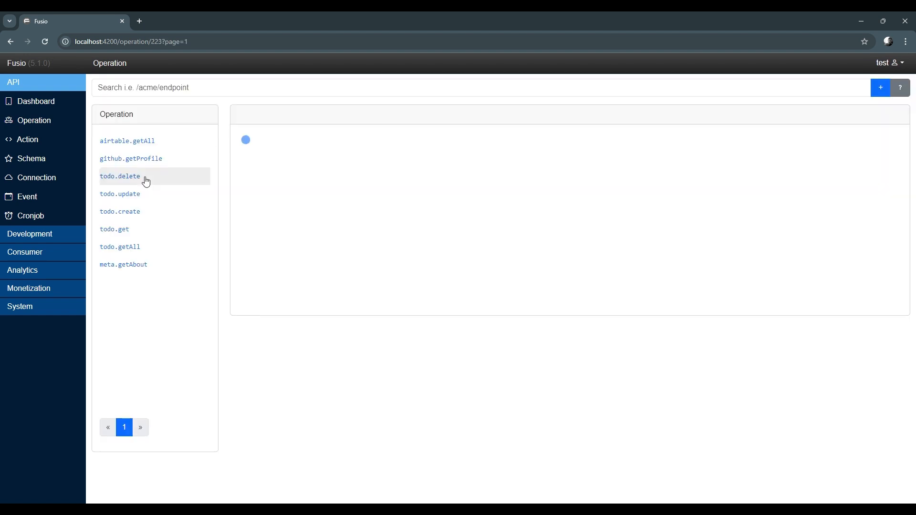
middle_click(270, 116)
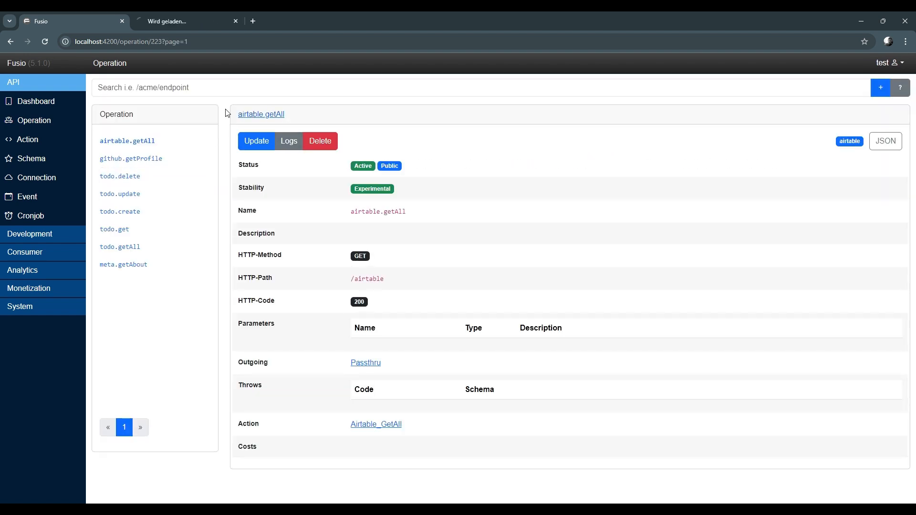
click(174, 24)
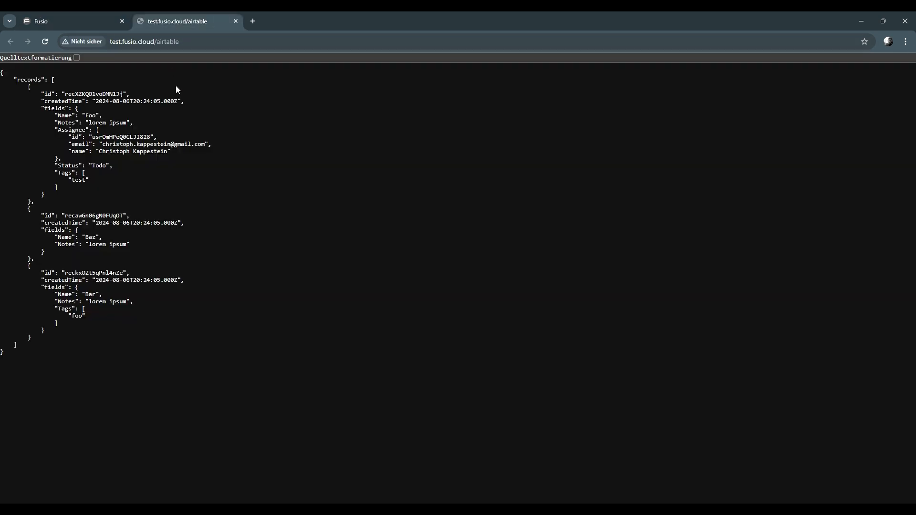
drag(233, 289, 203, 126)
click(203, 122)
key(ctrl+w)
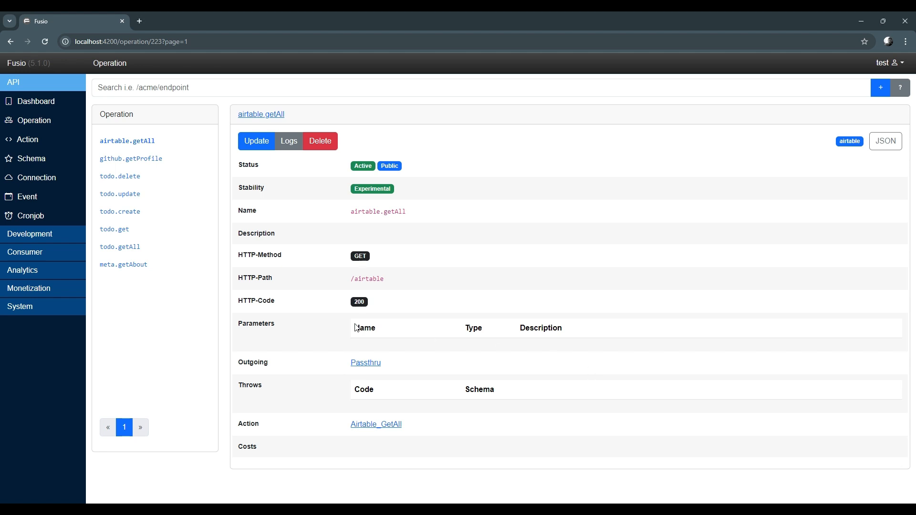
Refresh and run the operation tests, and examine their result messages
click(52, 239)
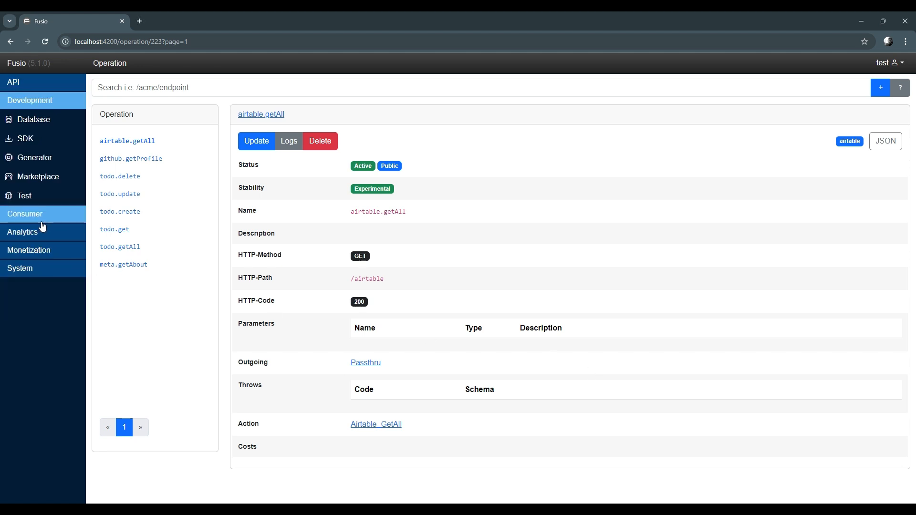
click(41, 198)
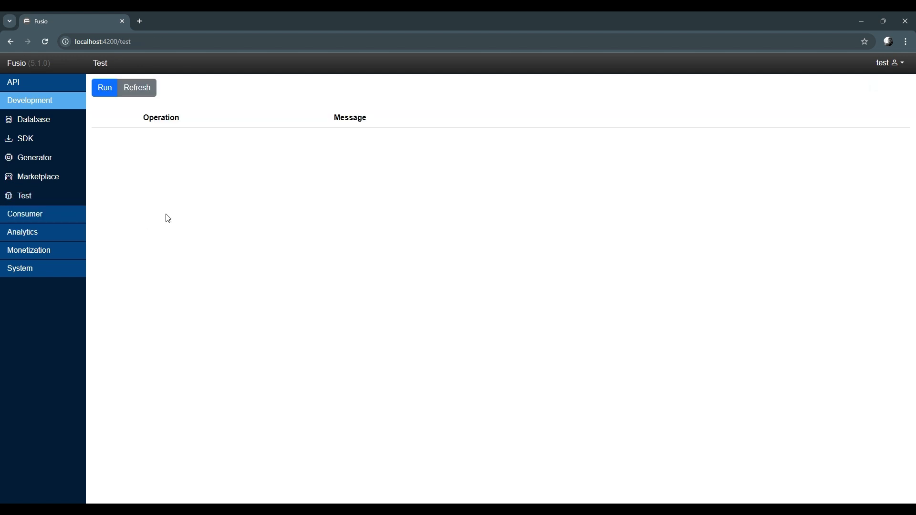
click(142, 96)
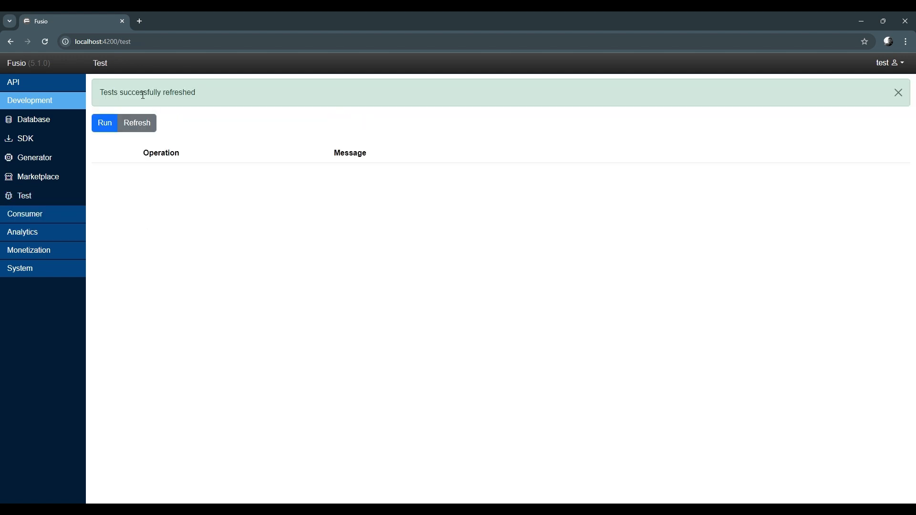
click(105, 128)
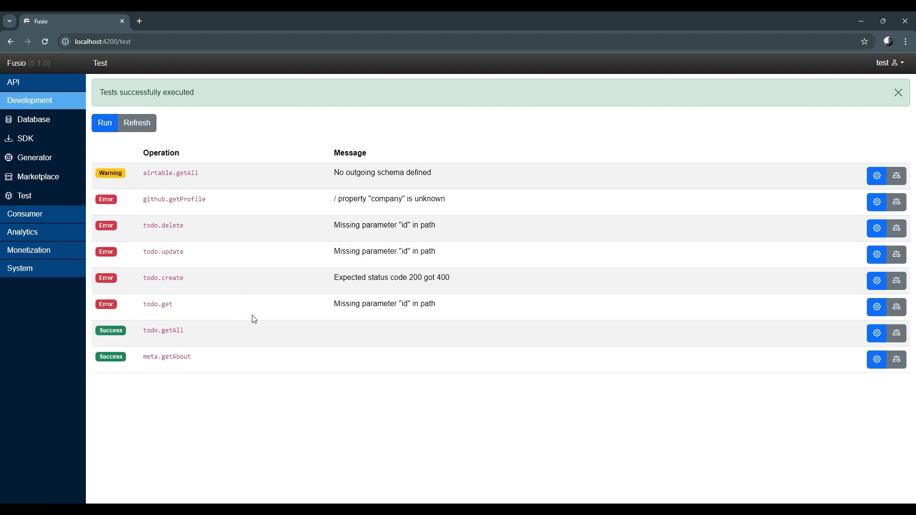
drag(329, 175, 455, 175)
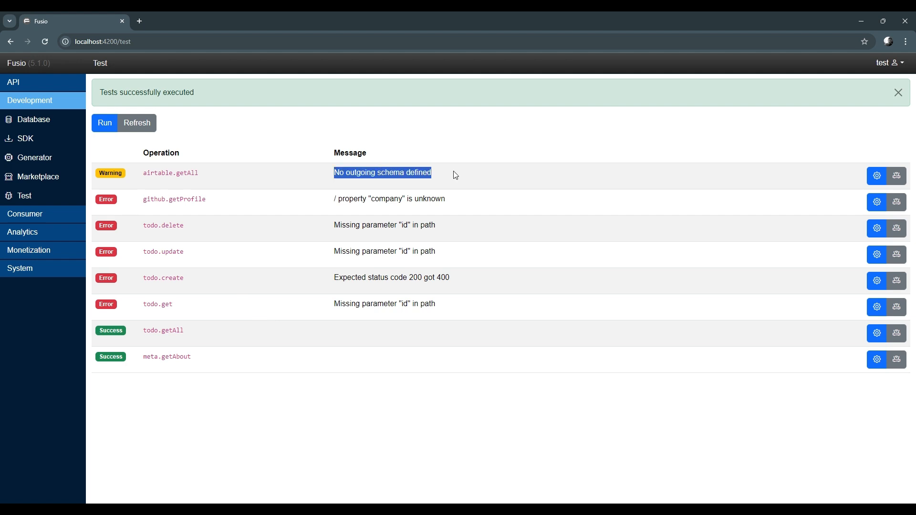
click(456, 177)
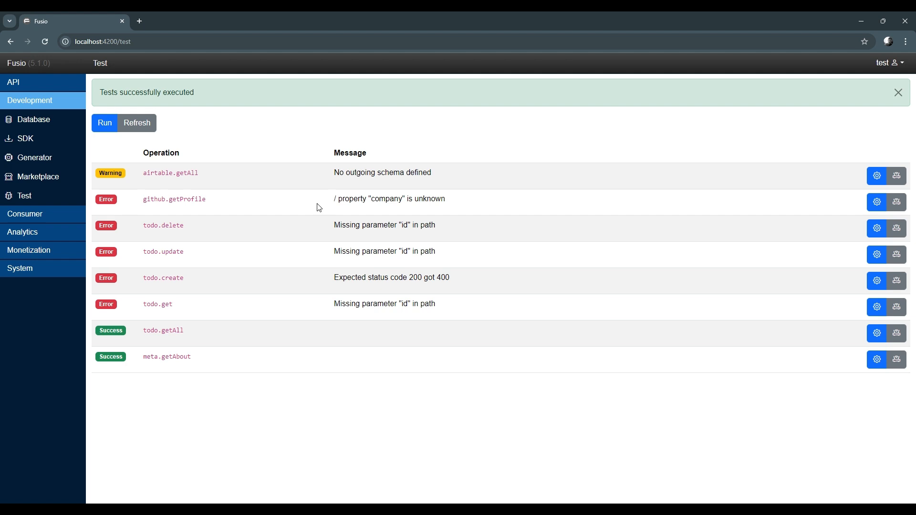
drag(320, 208, 469, 204)
click(482, 204)
Set the todo.get test's URI fragment to id=1, save it, and run the tests again
click(876, 260)
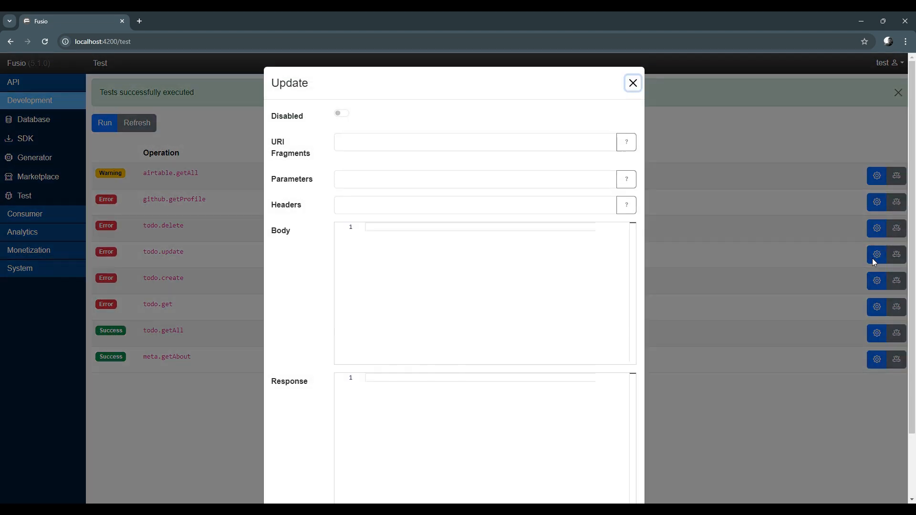
click(820, 304)
click(877, 307)
click(364, 143)
text(id=1)
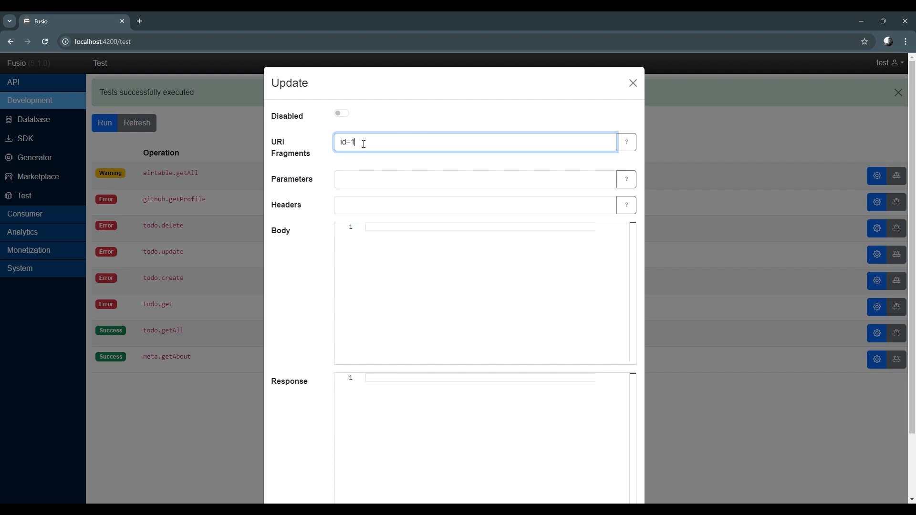
scroll(498, 271, down, 3)
click(584, 475)
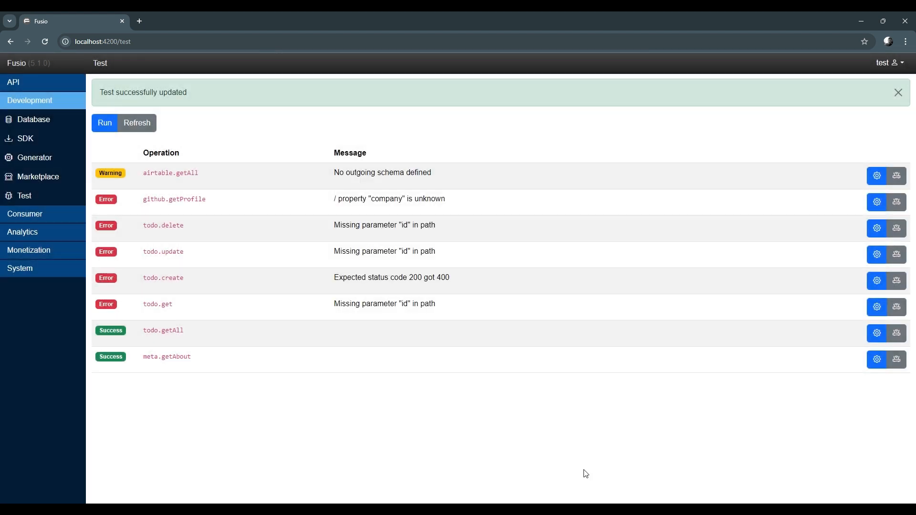
click(110, 126)
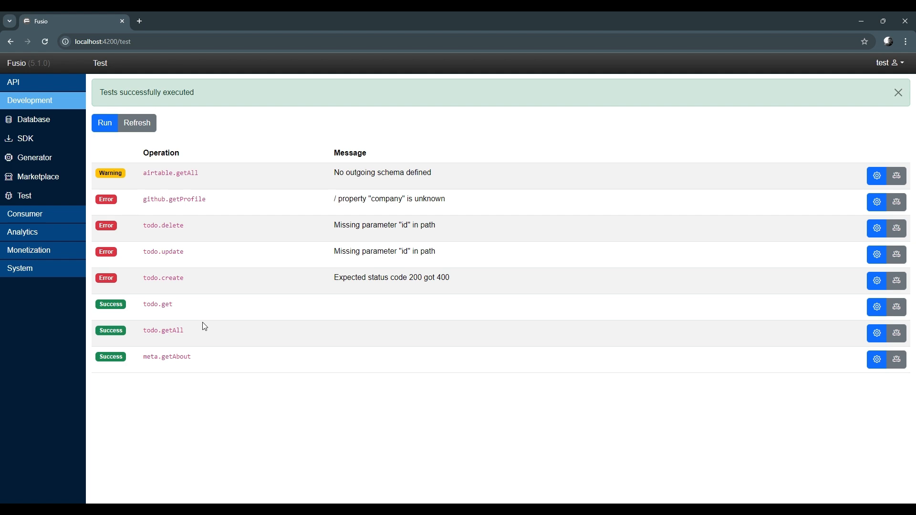
Examine the dashboard charts and the Development, Consumer, Analytics and Monetization menu sections
click(38, 86)
click(41, 100)
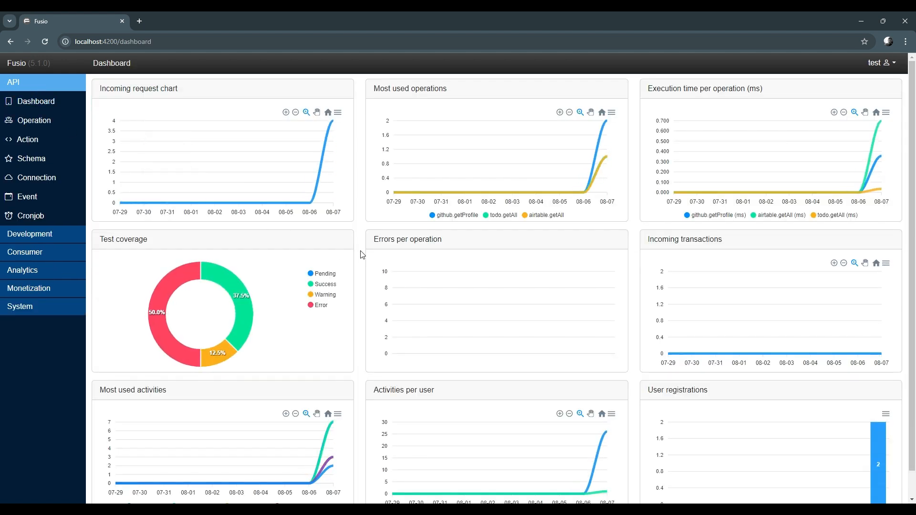
scroll(363, 255, down, 1)
scroll(362, 254, up, 1)
click(65, 235)
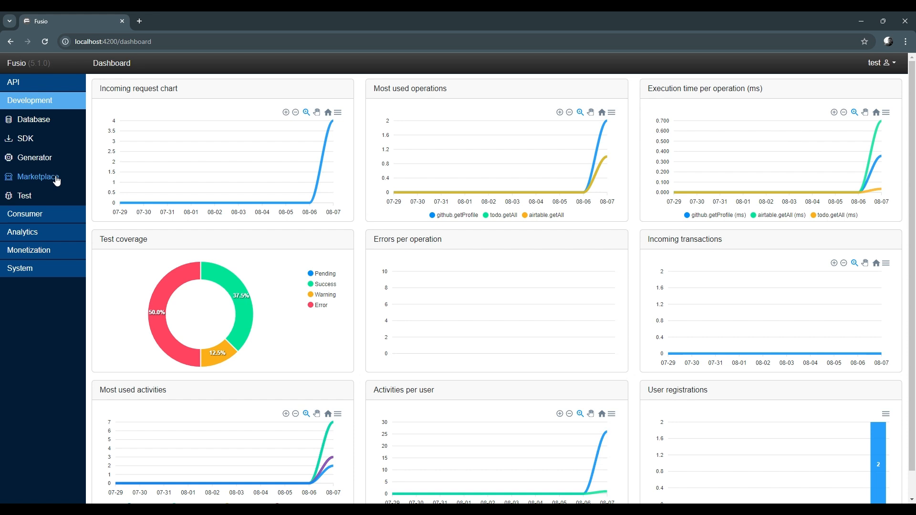
click(57, 216)
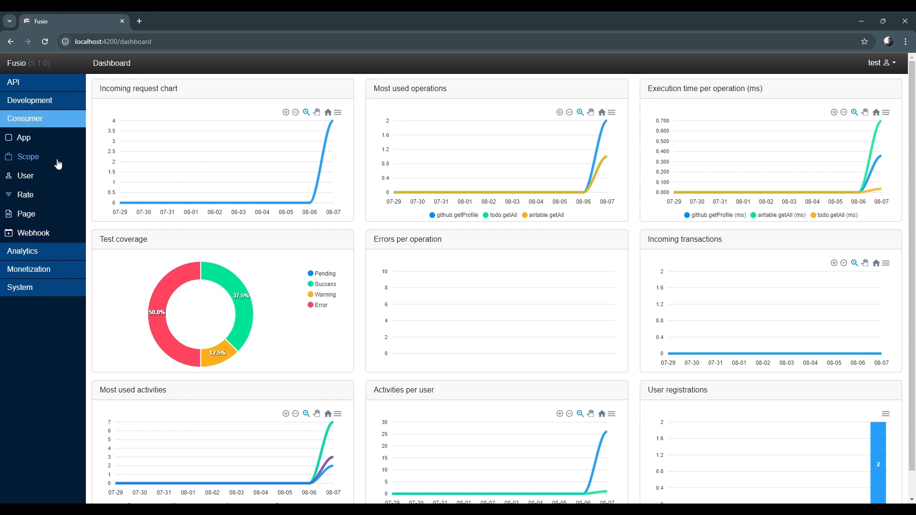
click(64, 253)
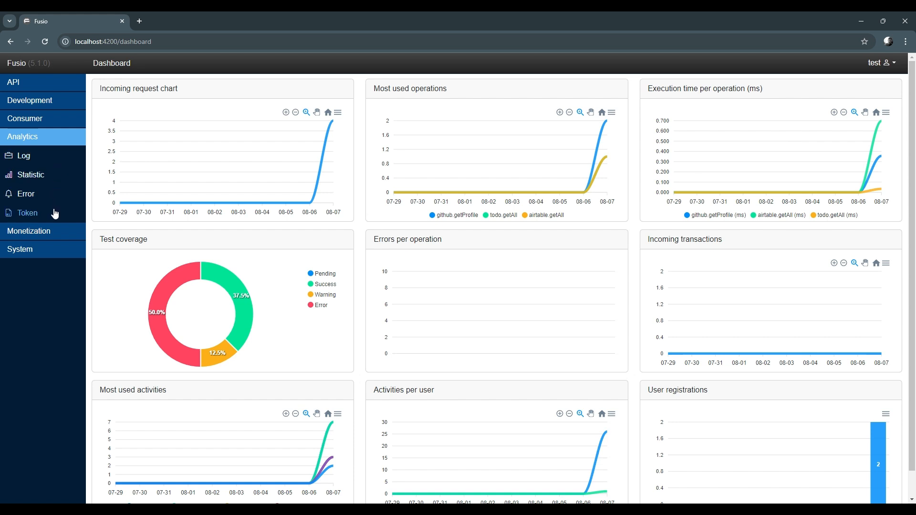
click(51, 230)
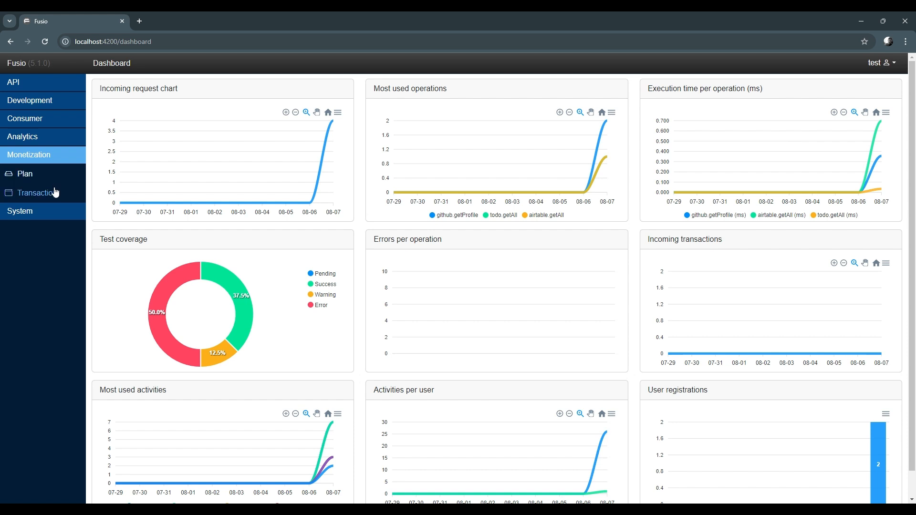
click(57, 211)
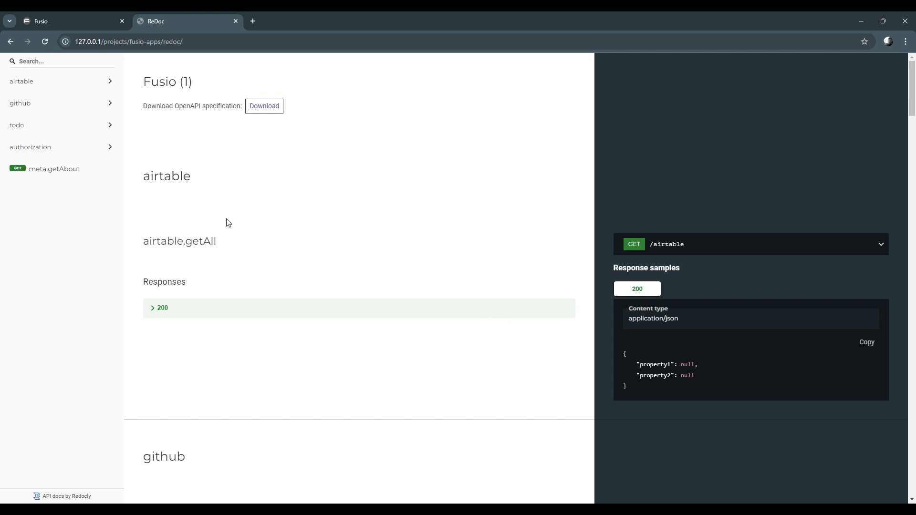
Browse the generated API documentation for the github and todo operations and their response samples
click(67, 104)
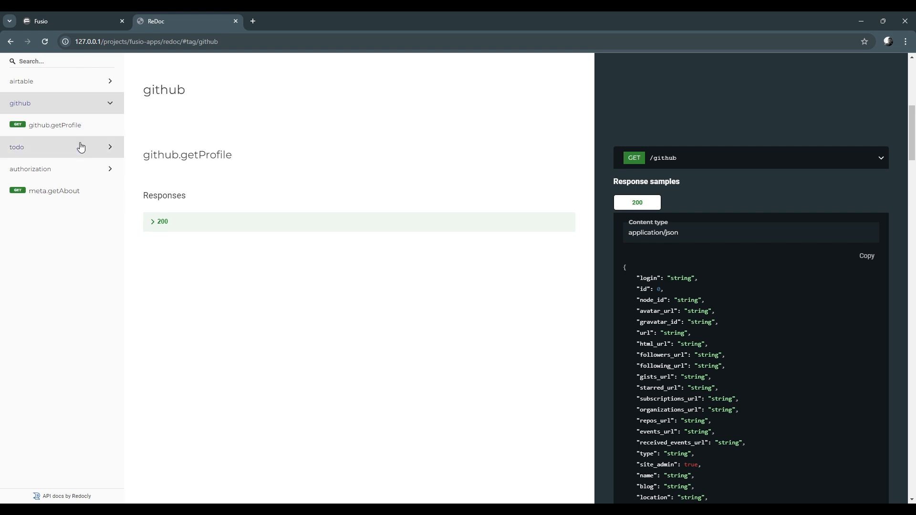
click(153, 222)
scroll(191, 244, down, 4)
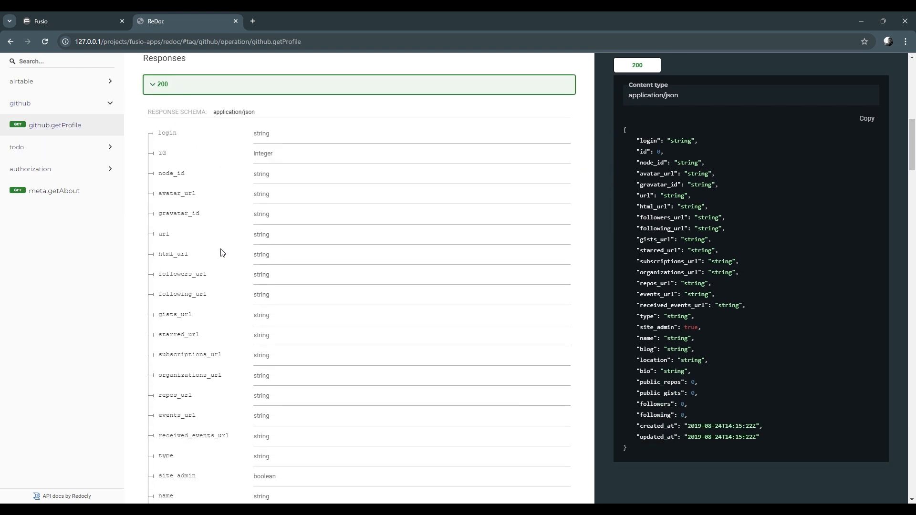
scroll(222, 252, up, 4)
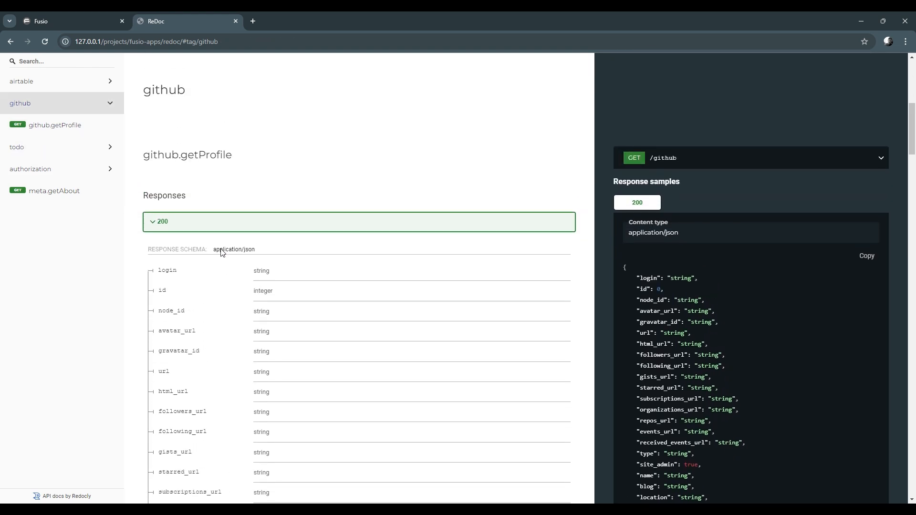
click(69, 155)
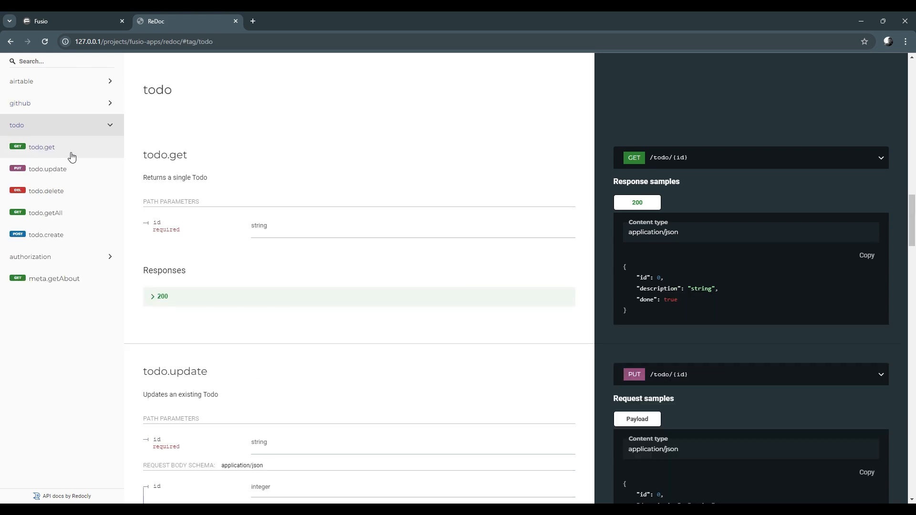
click(77, 210)
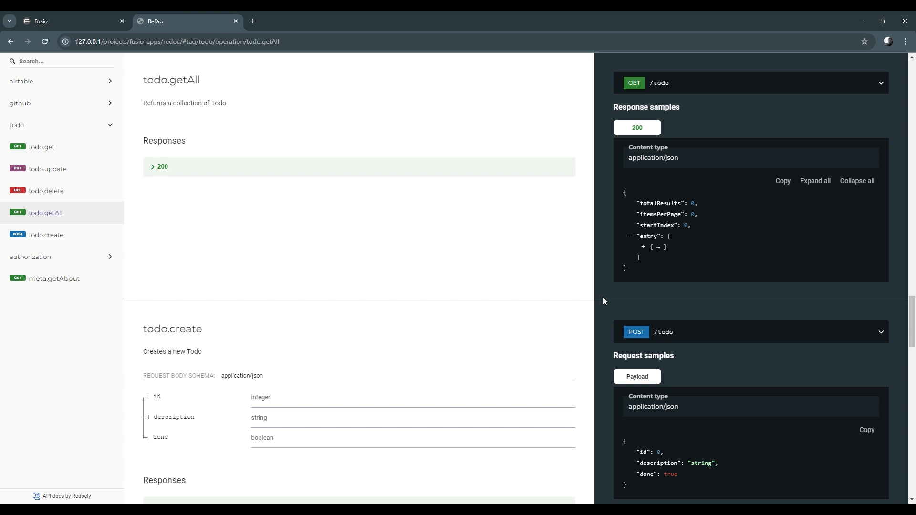
click(644, 247)
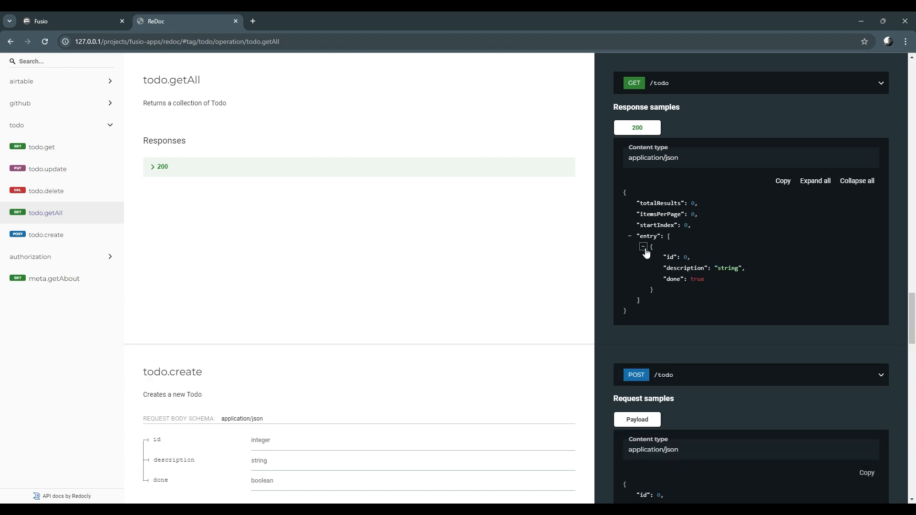